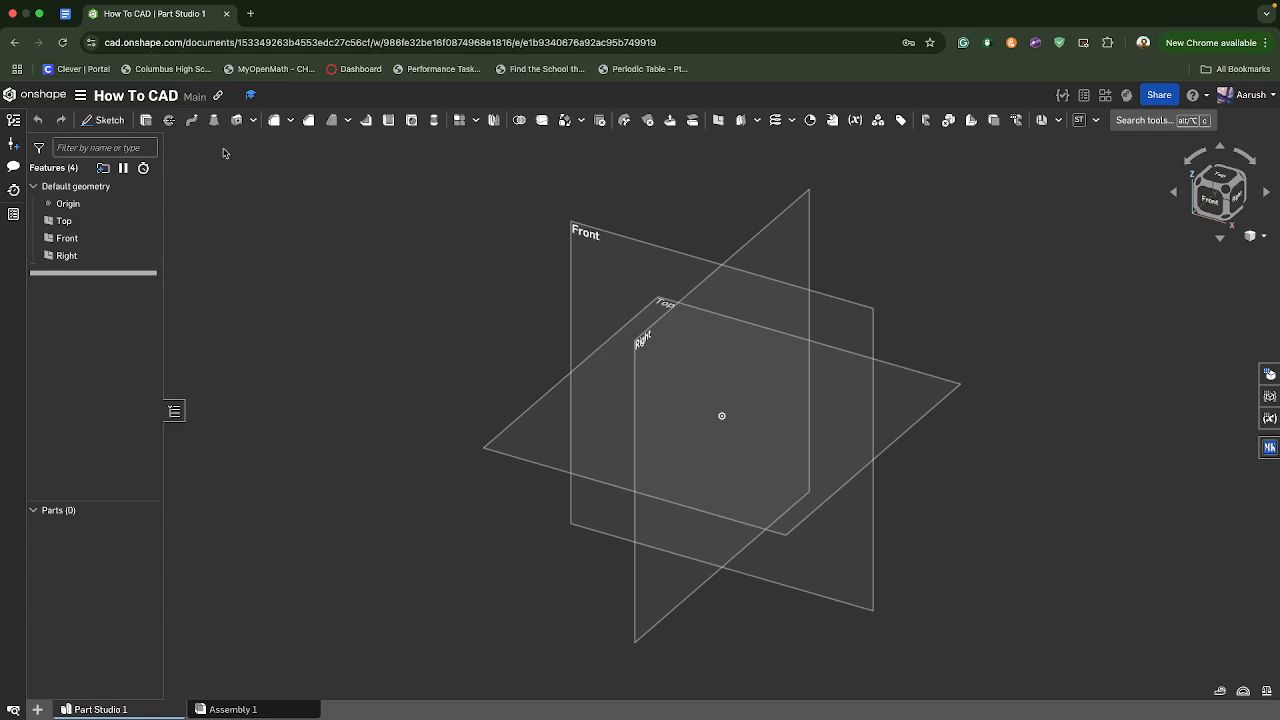
- Start a new sketch on the Top plane and view the plane straight from above
click(108, 121)
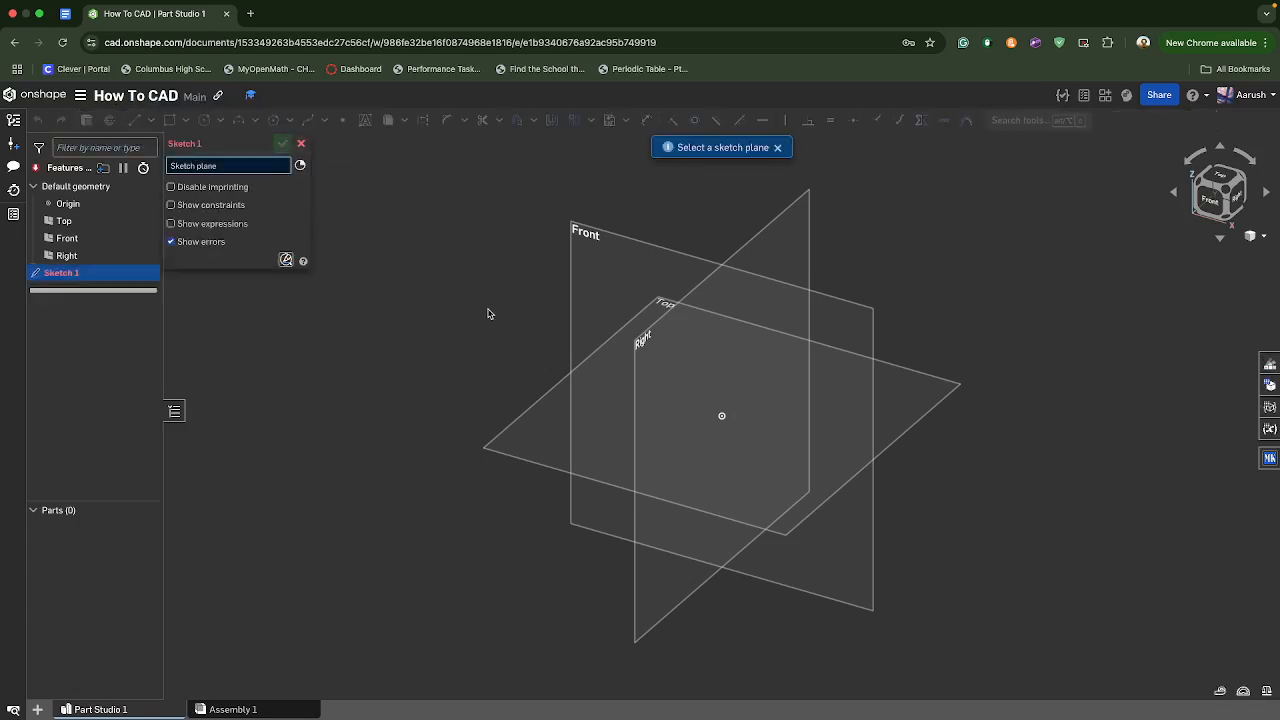
right_drag(443, 342, 449, 415)
right_drag(707, 476, 660, 391)
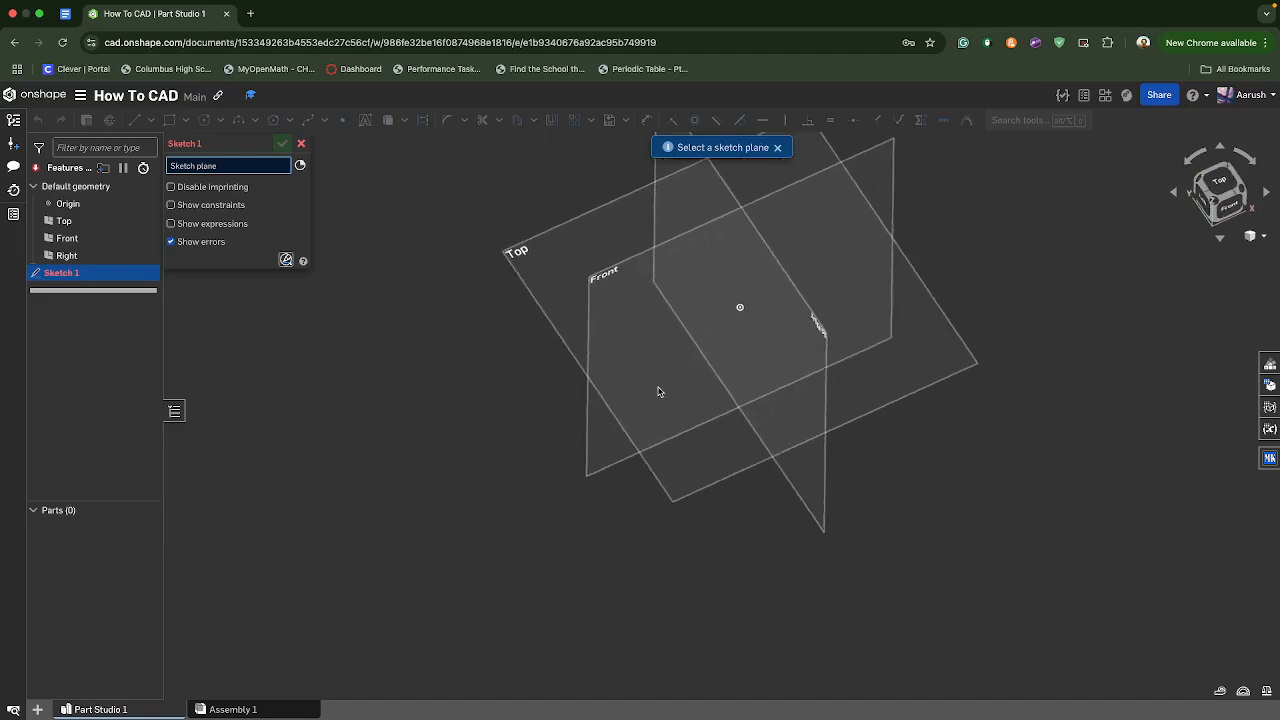
click(1245, 197)
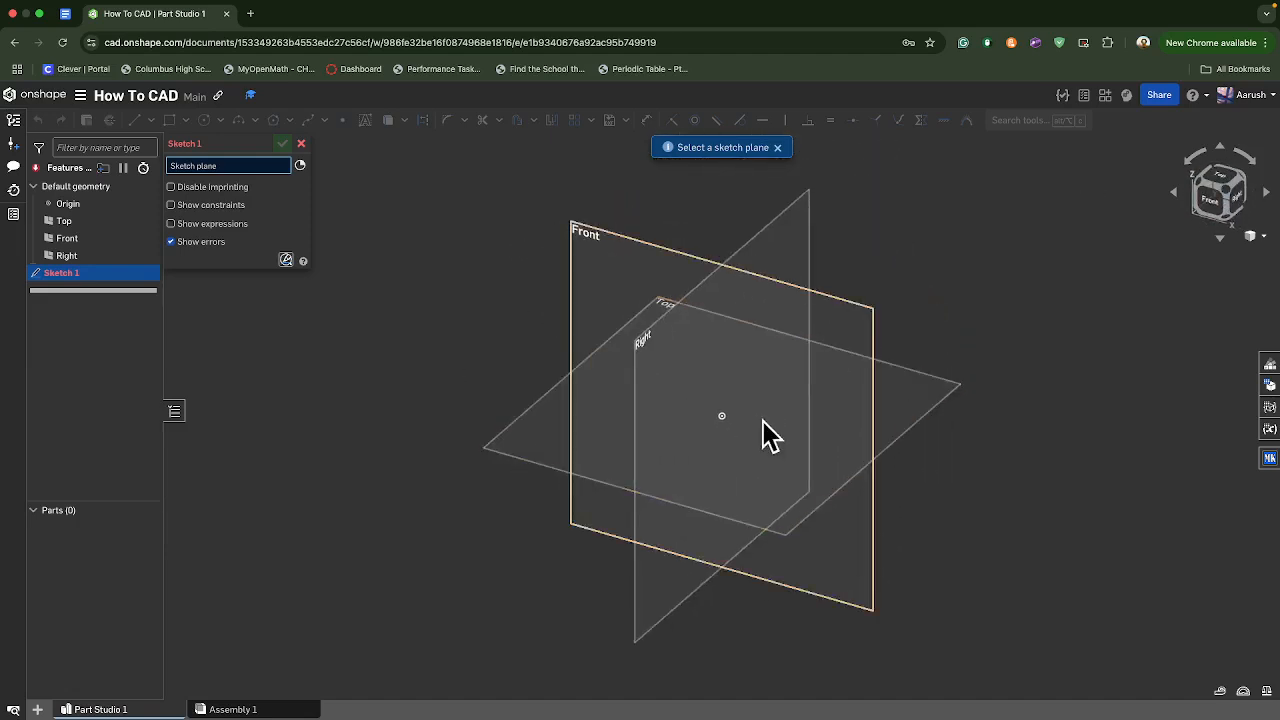
click(506, 446)
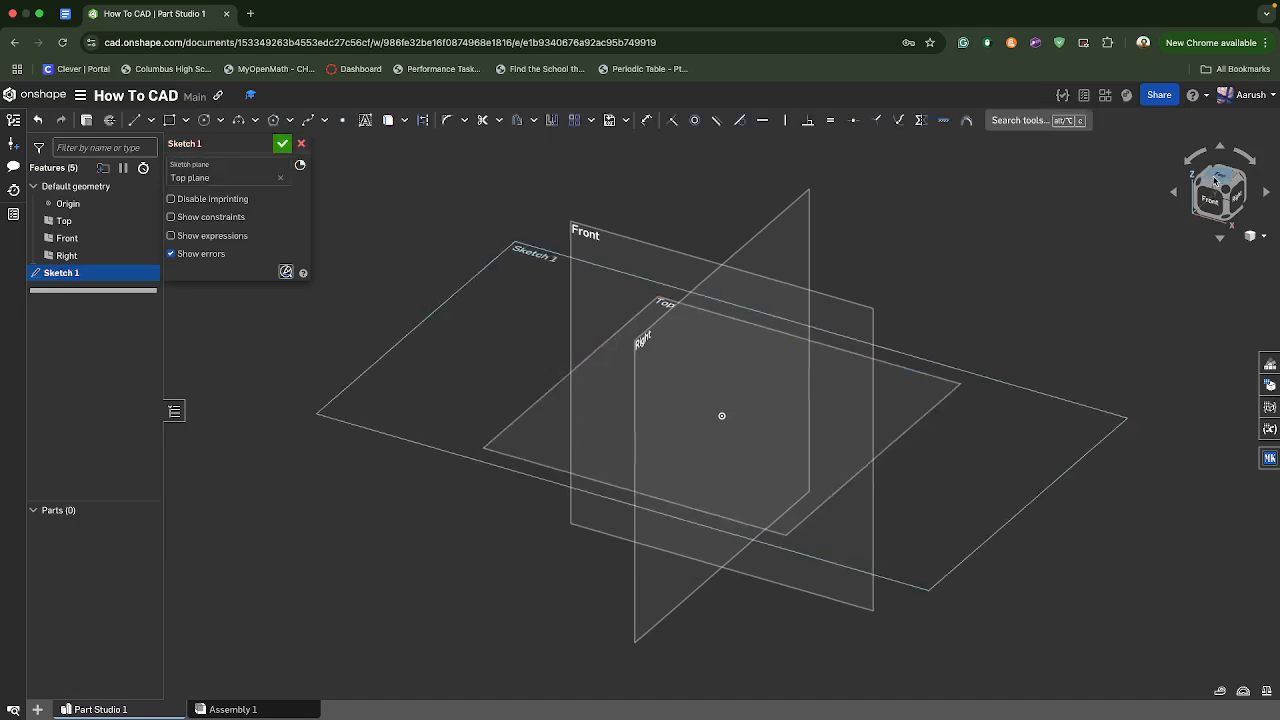
click(1215, 181)
scroll(586, 337, down, 3)
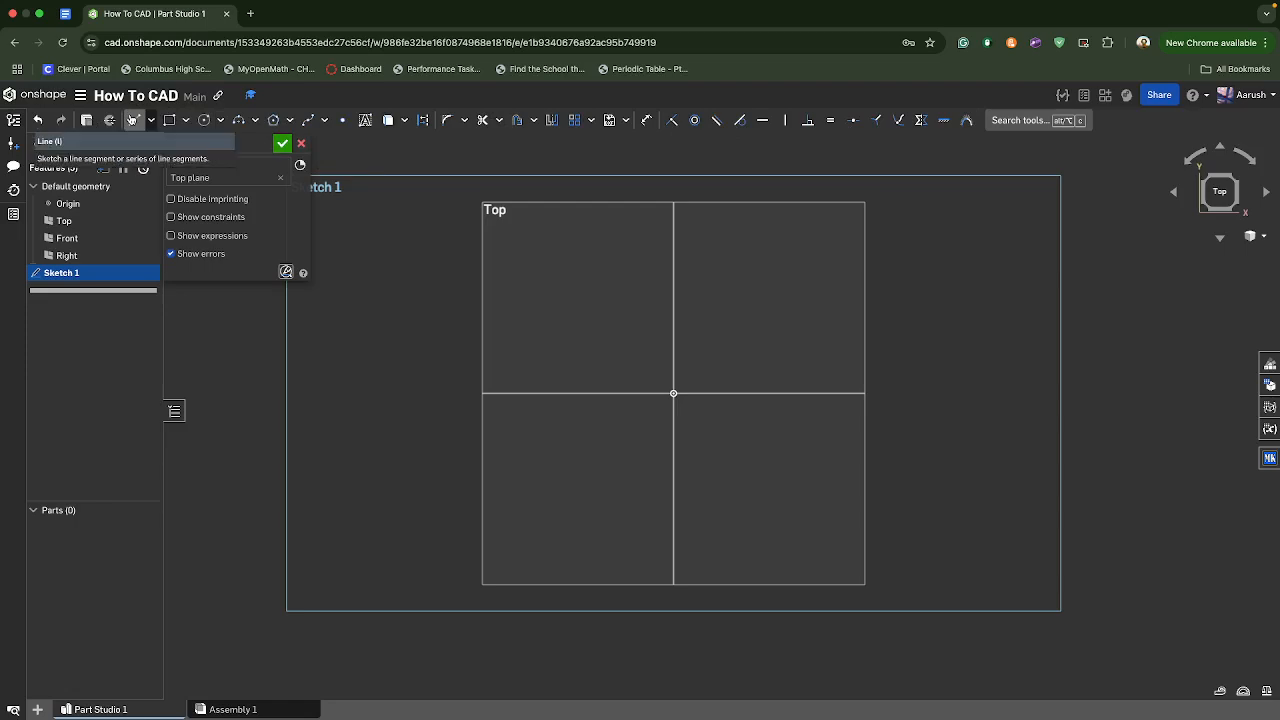
- Draw a vertical line about 3.8 long and a connected horizontal line about 3.66 long from its lower end
click(131, 120)
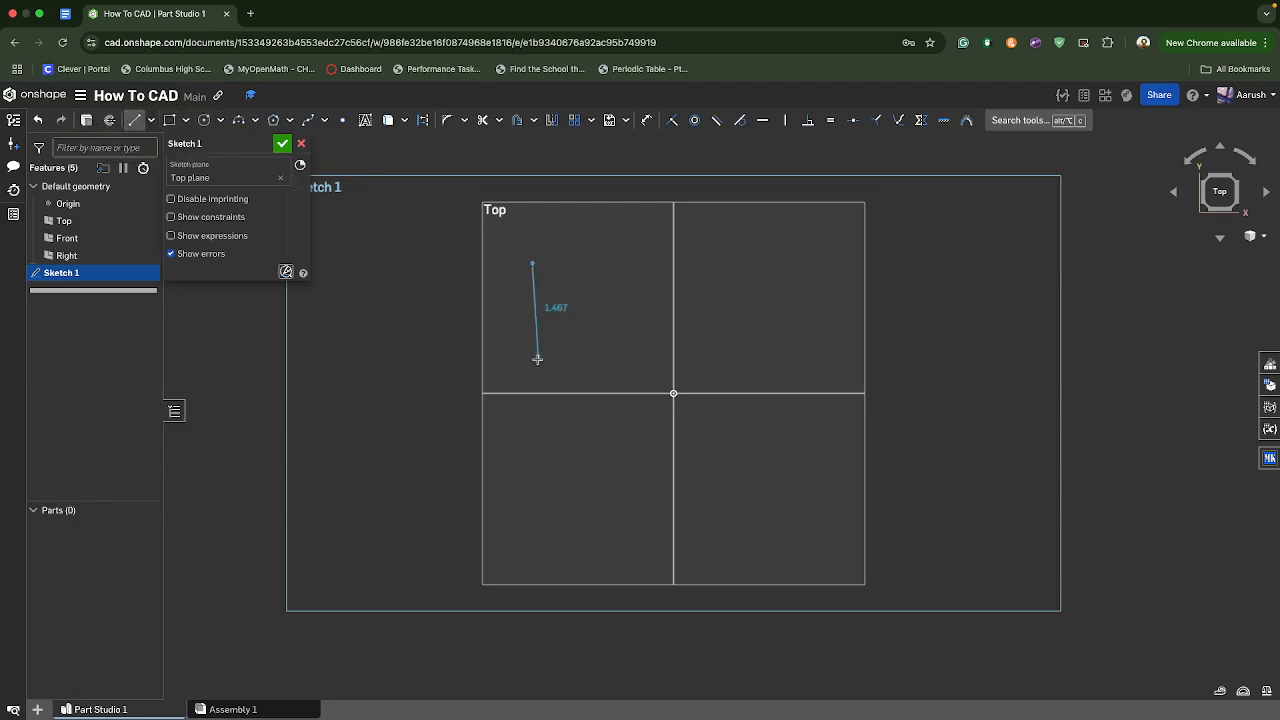
click(531, 504)
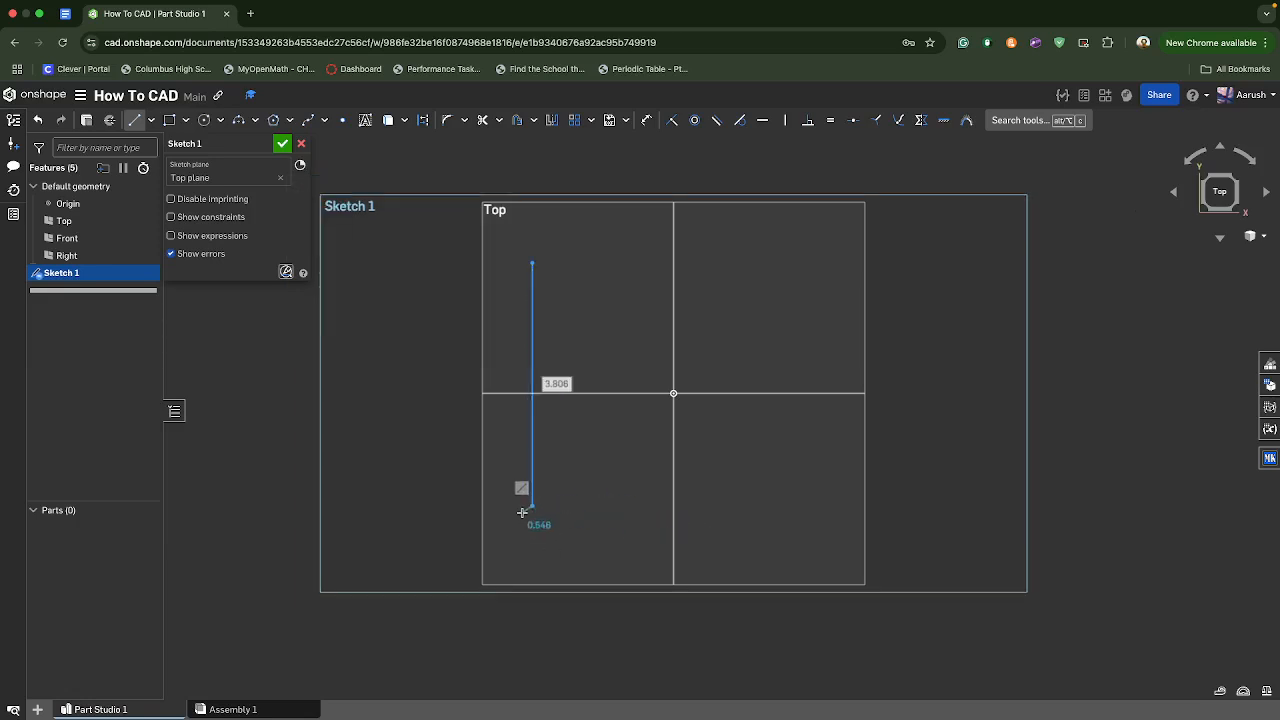
click(765, 504)
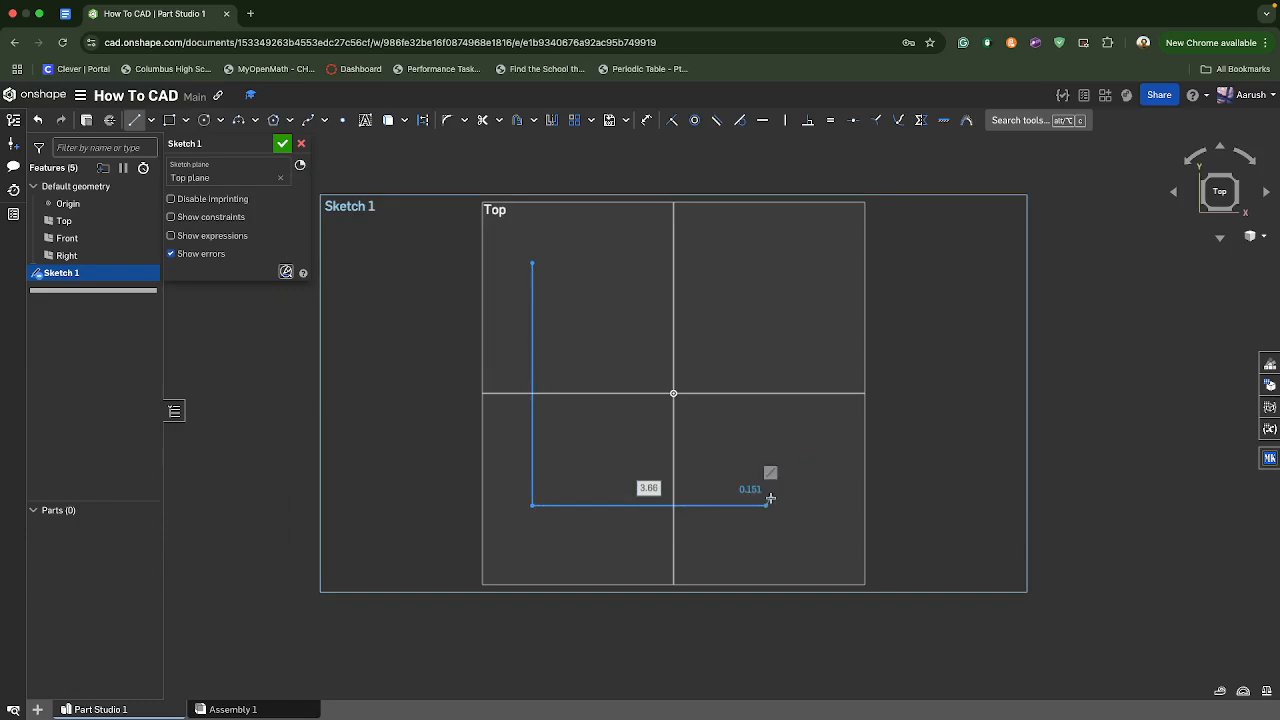
- Complete the profile with a tangent arc of about 1.9 radius and a closing horizontal line, and discard the sketch
key(t)
click(766, 505)
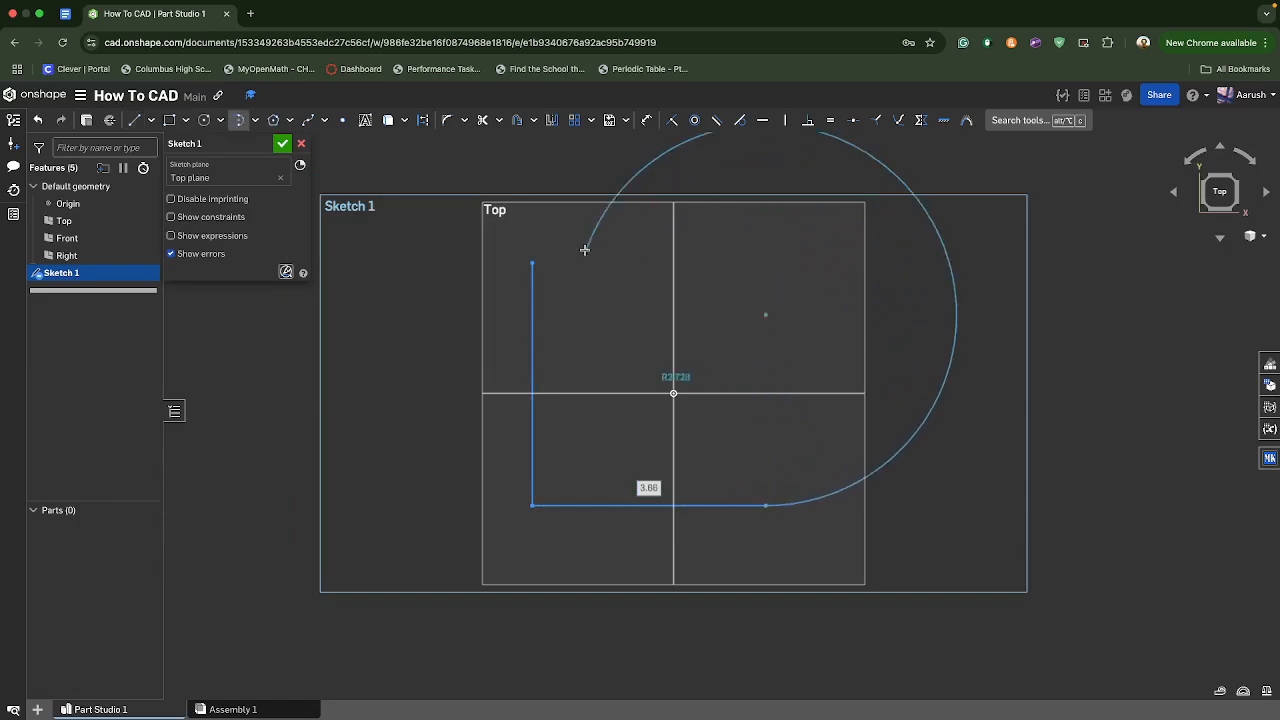
click(766, 264)
key(l)
click(766, 263)
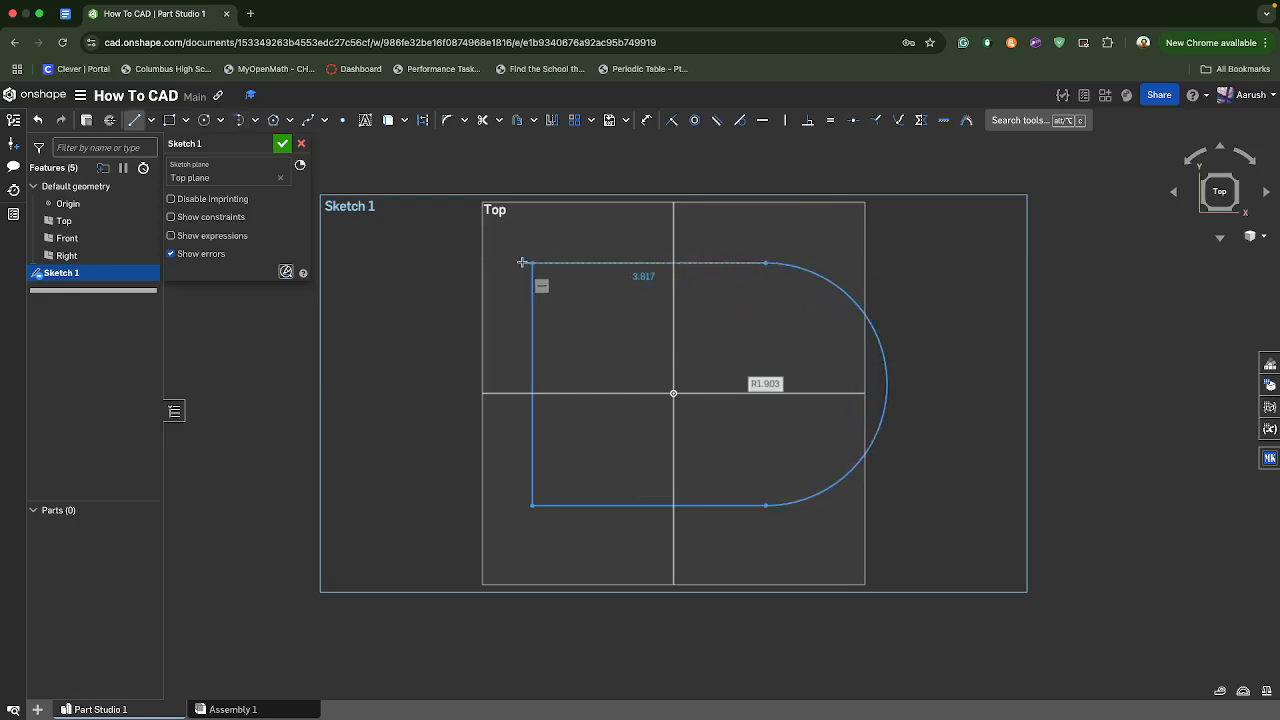
click(532, 263)
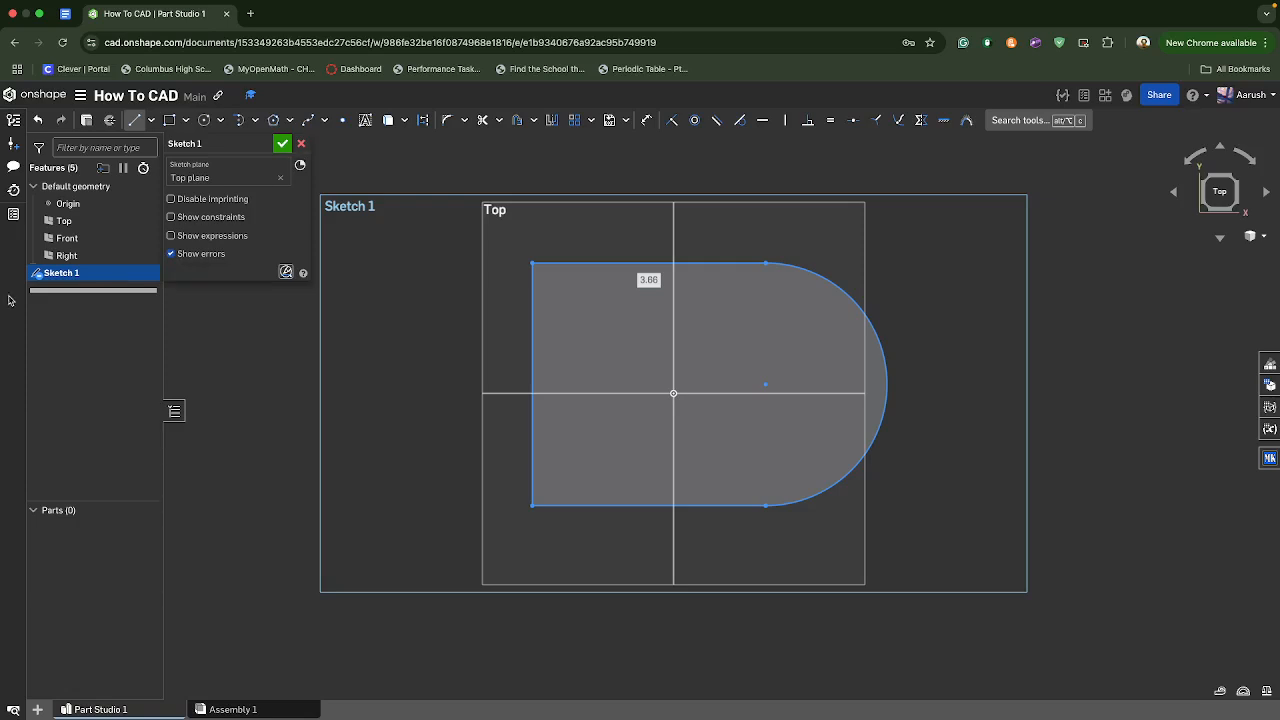
click(302, 144)
- Start a new sketch on the Top plane and draw a corner rectangle about 3.6 wide by 3.8 high around the origin
click(104, 120)
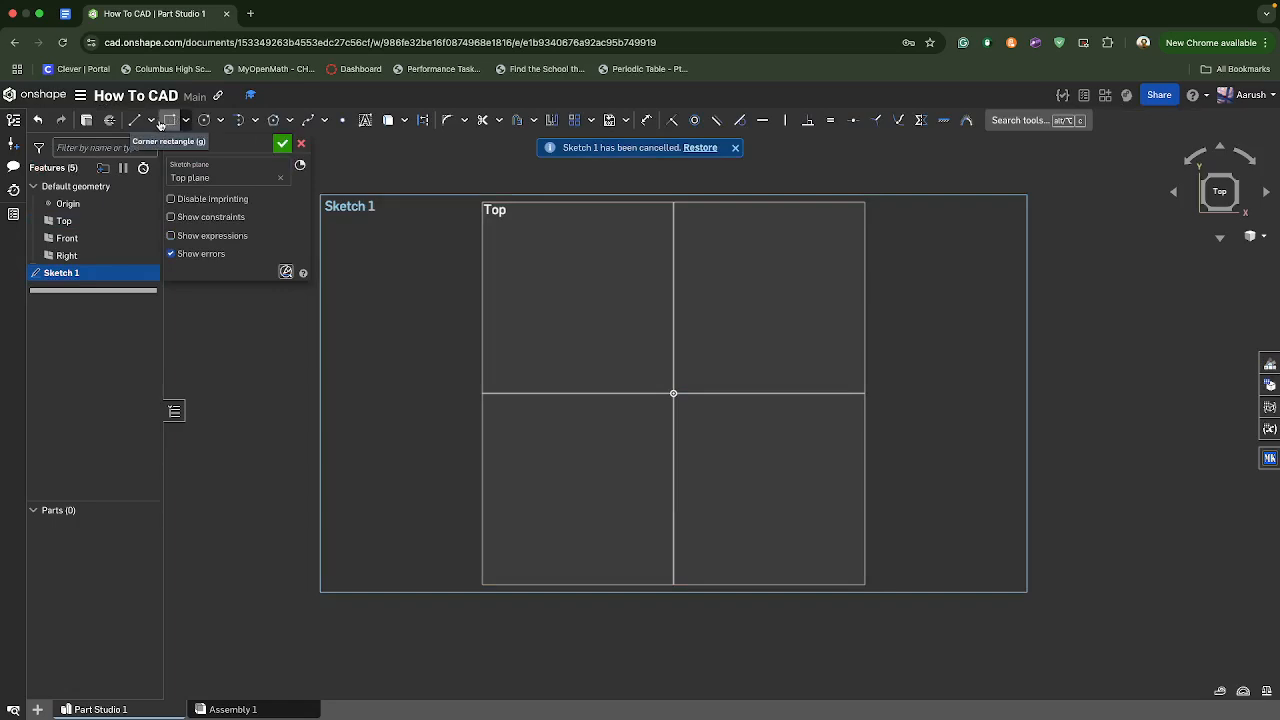
click(186, 120)
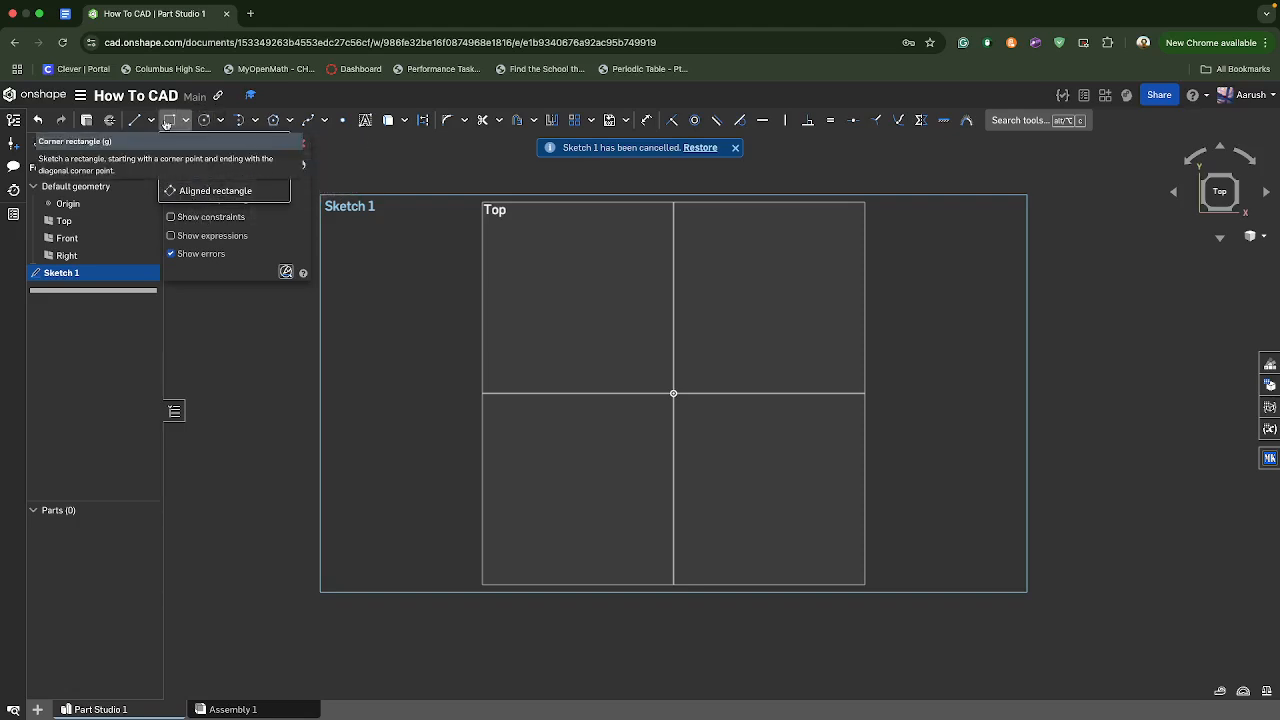
click(170, 120)
click(559, 253)
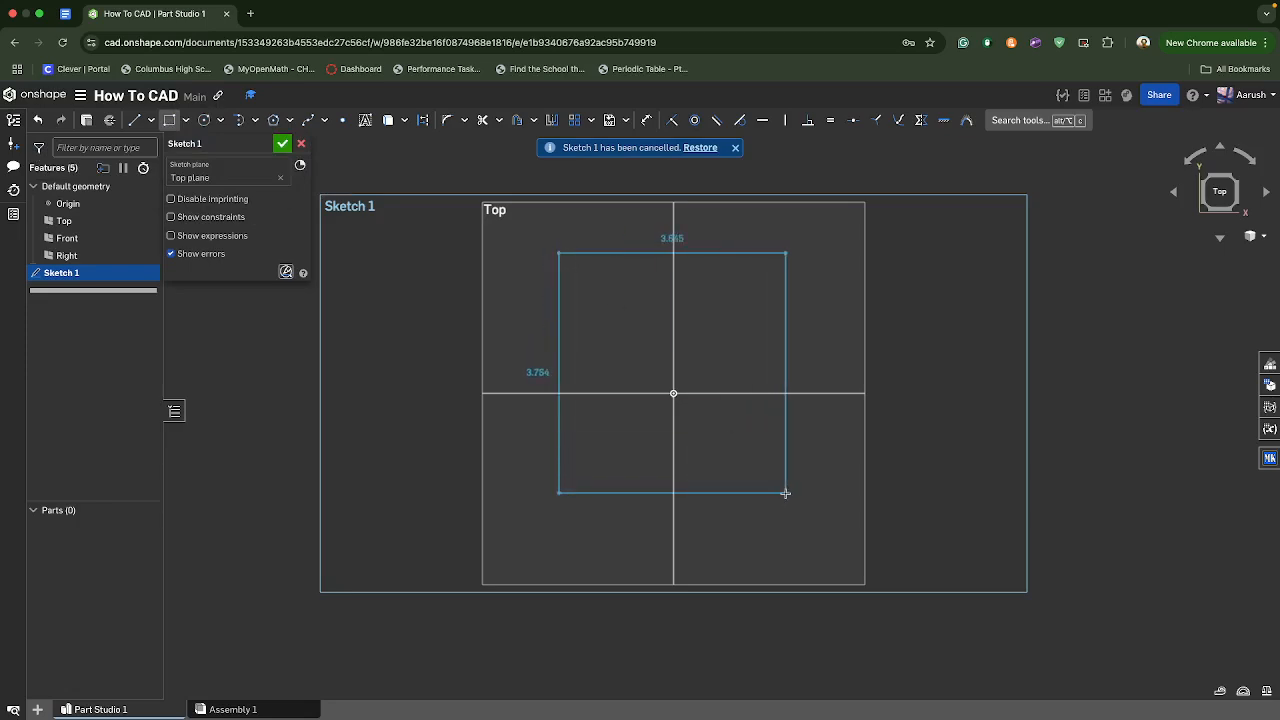
click(786, 492)
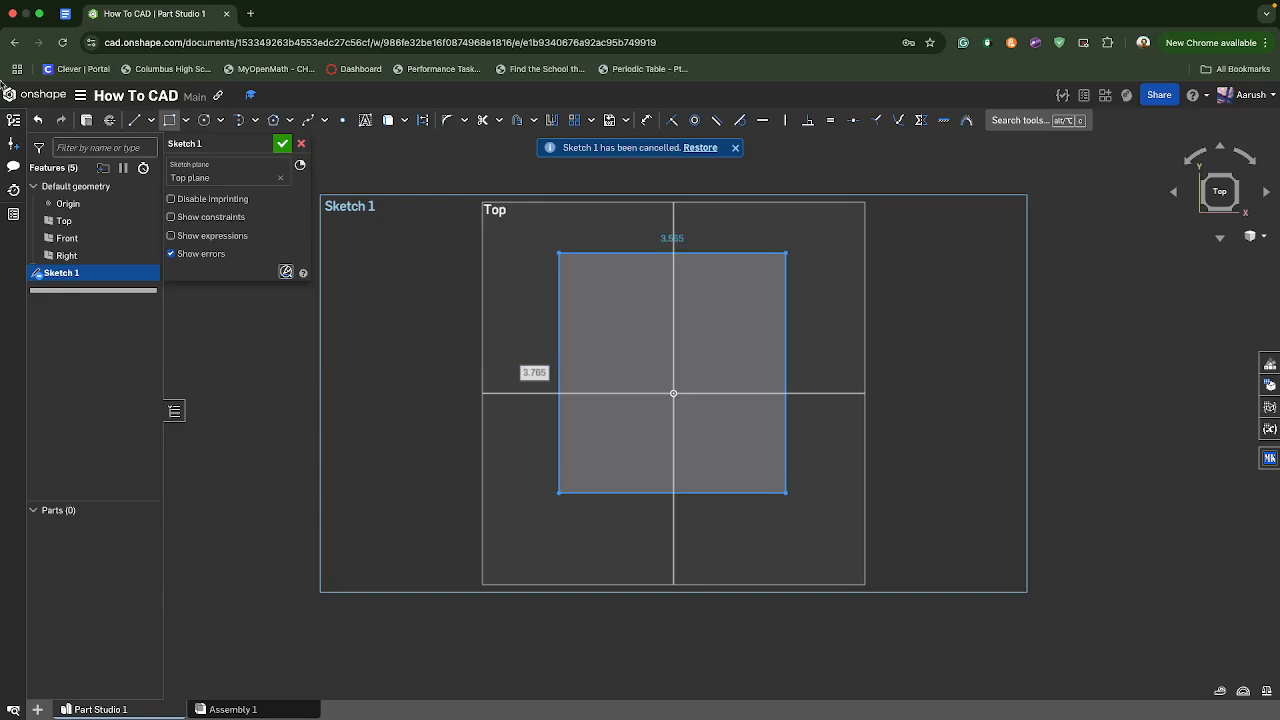
- Draw a center point rectangle about 2.9 by 2.8 left of the first one and a tilted aligned rectangle about 3.2 by 1.5 upper right
click(184, 121)
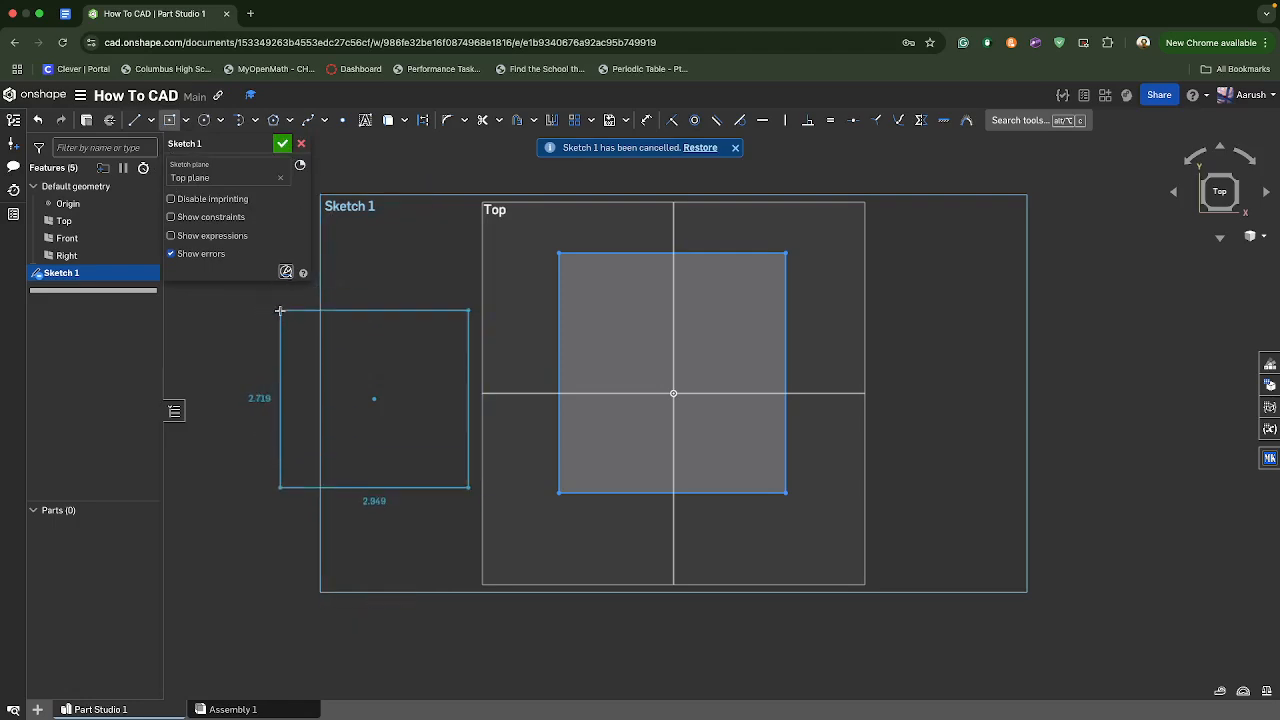
click(280, 311)
click(186, 121)
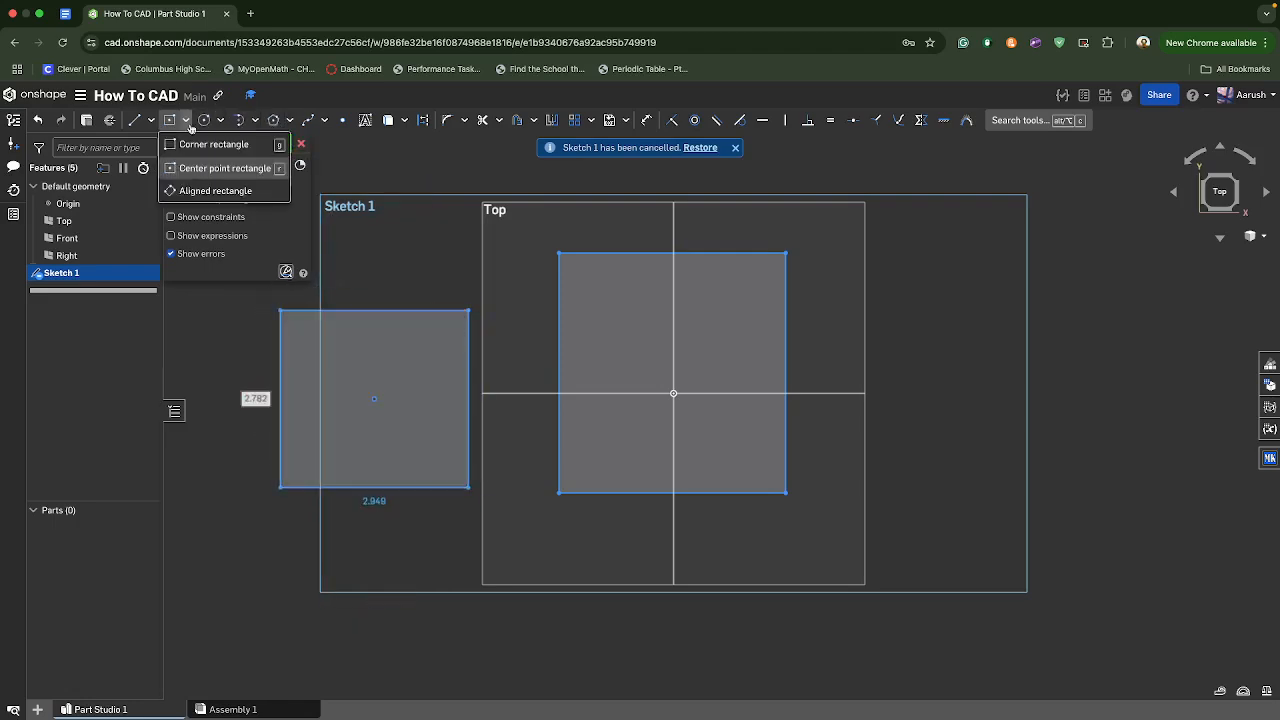
click(232, 191)
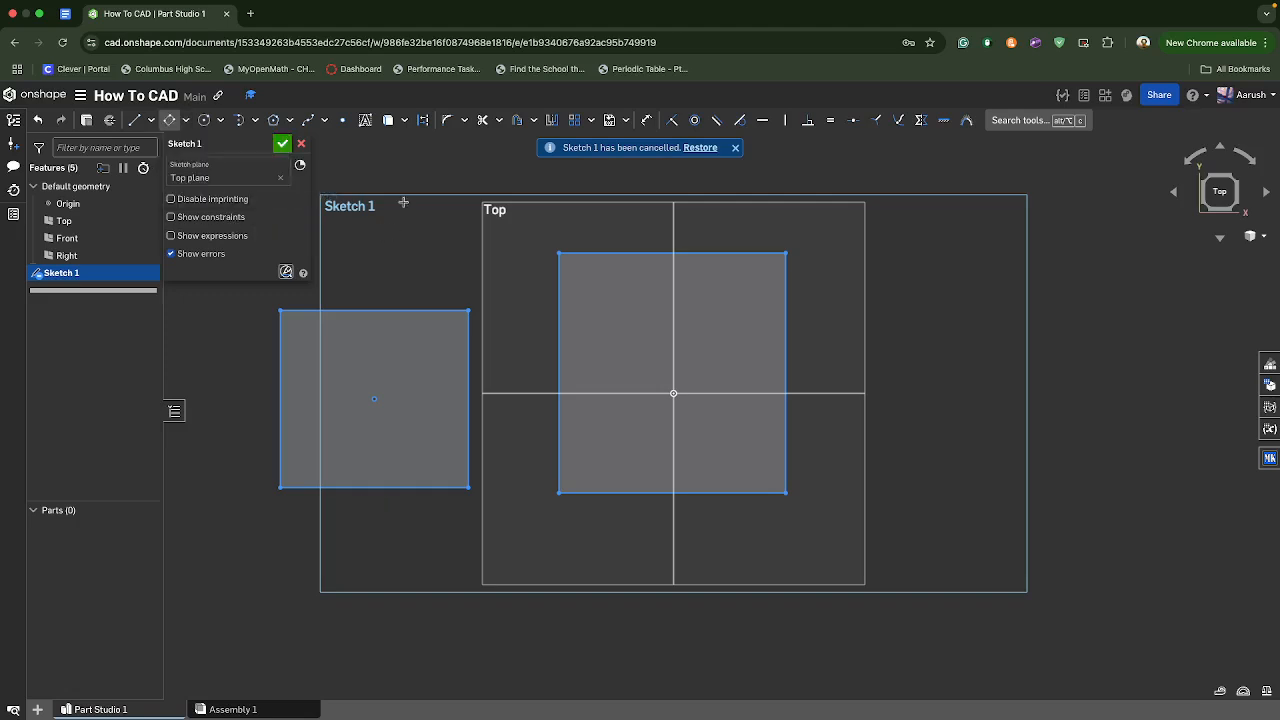
click(864, 275)
click(1046, 178)
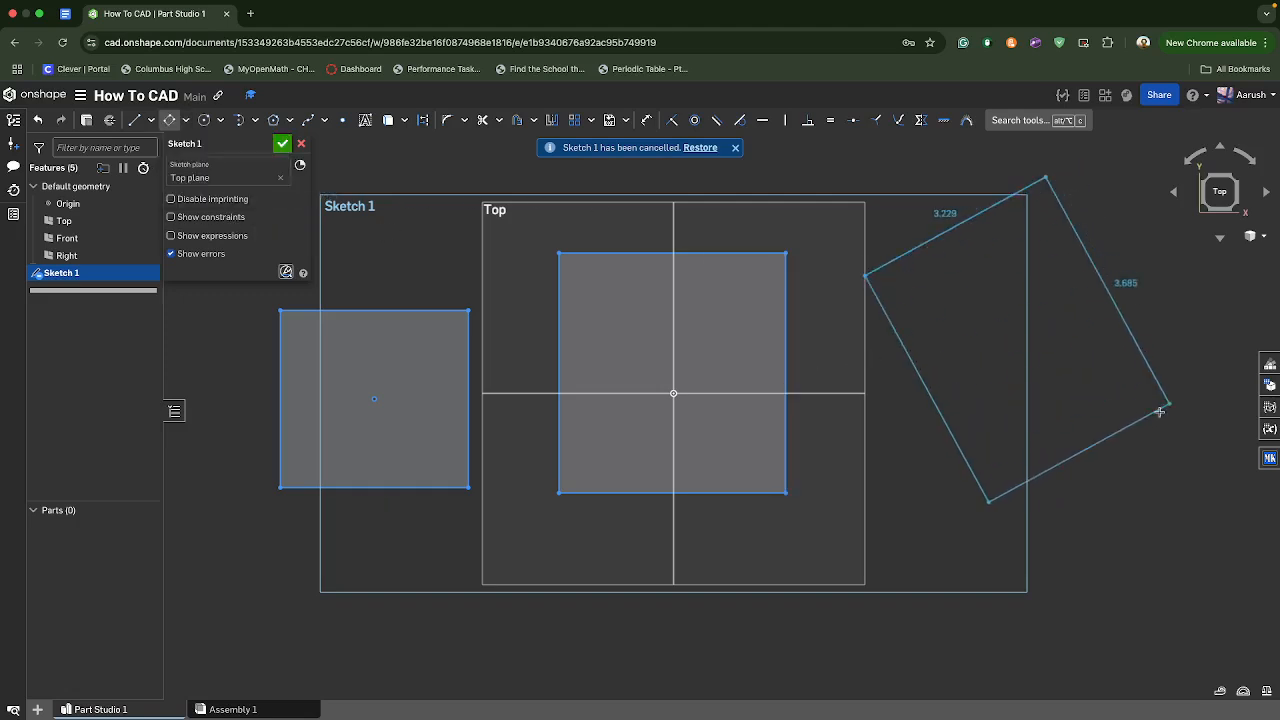
click(855, 432)
- Draw a horizontal aligned rectangle about 2.0 by 1.3 above the center point rectangle and discard the sketch
click(386, 197)
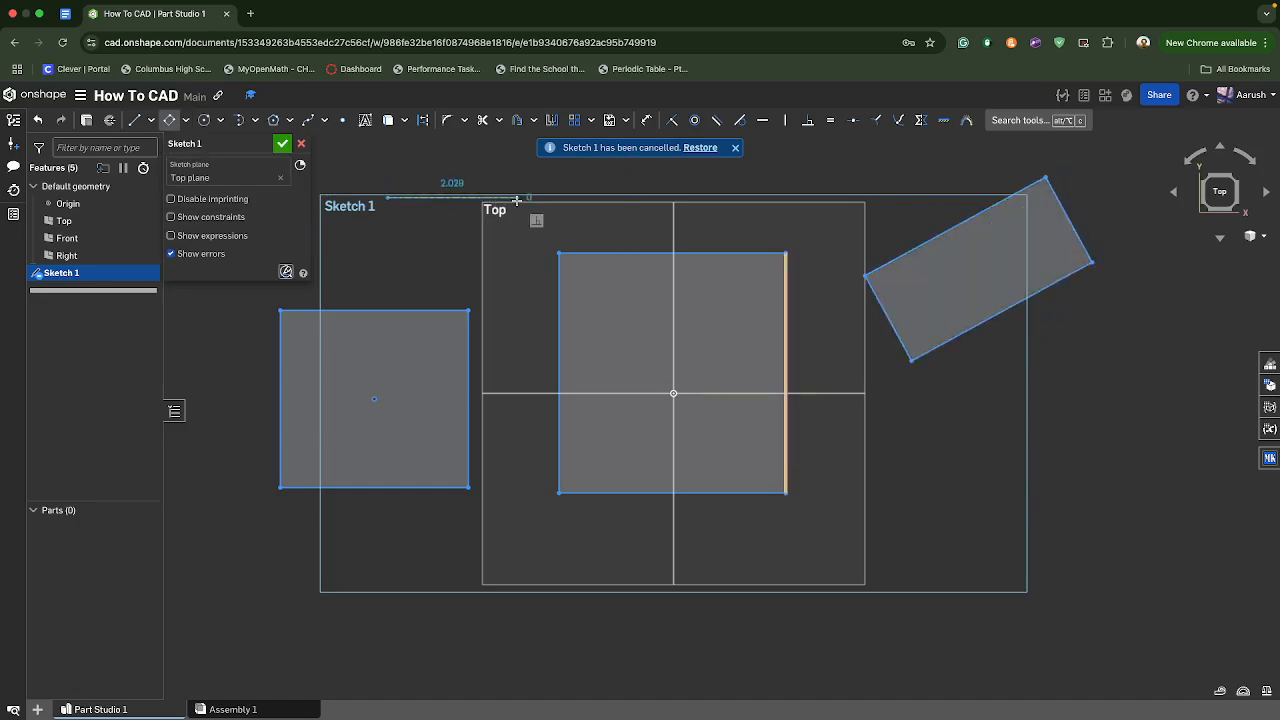
click(517, 198)
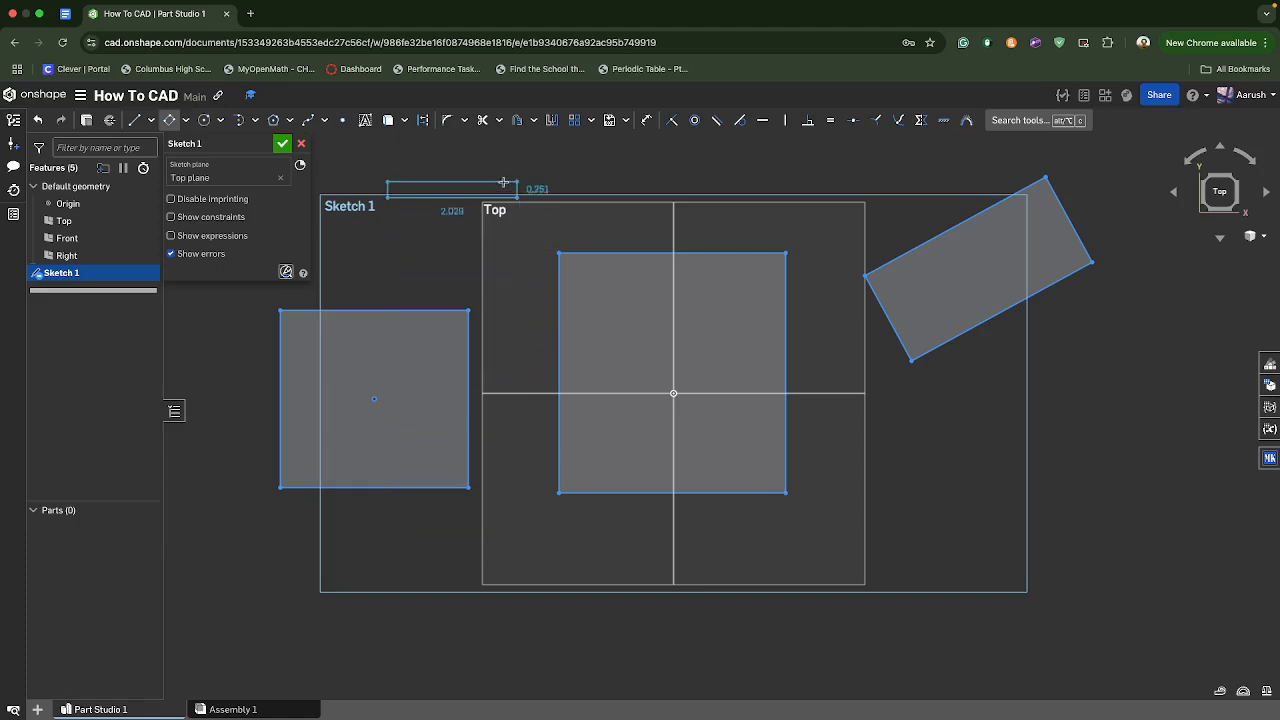
click(518, 279)
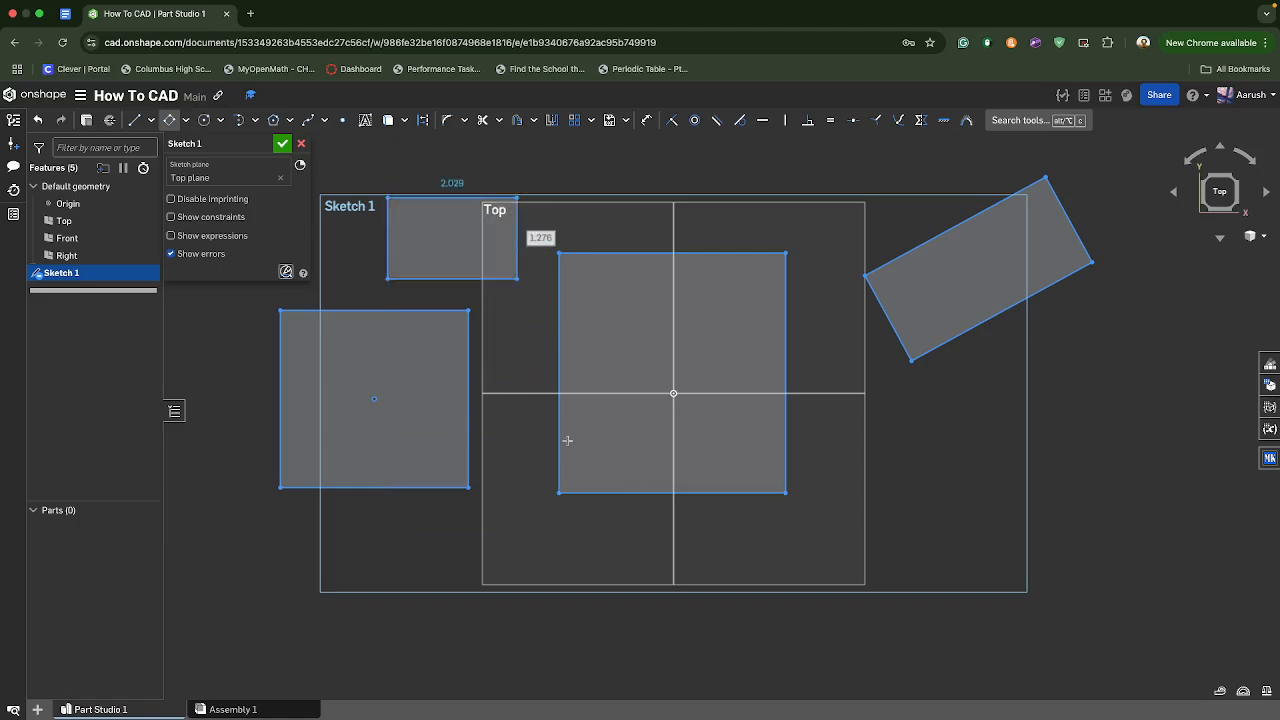
click(303, 144)
- Start a new sketch on the Top plane and draw a center point circle about 1.23 in diameter in the upper-left quadrant
click(103, 120)
click(508, 309)
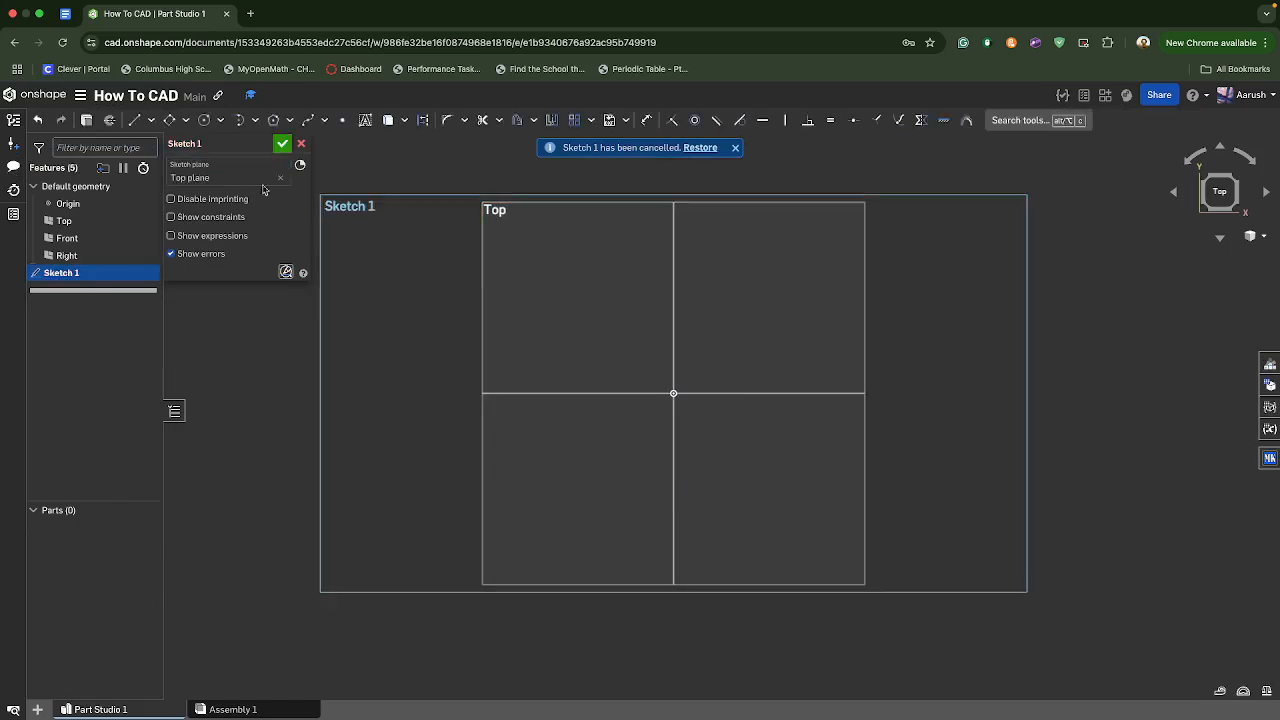
click(220, 121)
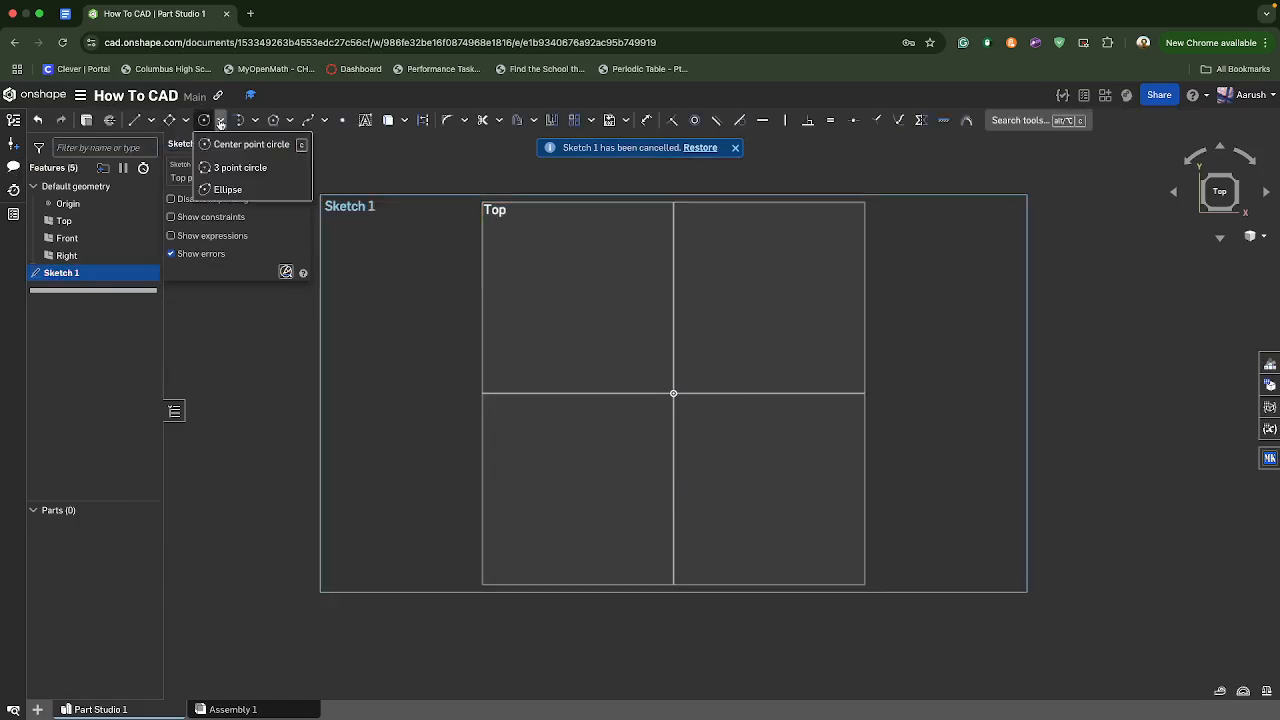
click(250, 144)
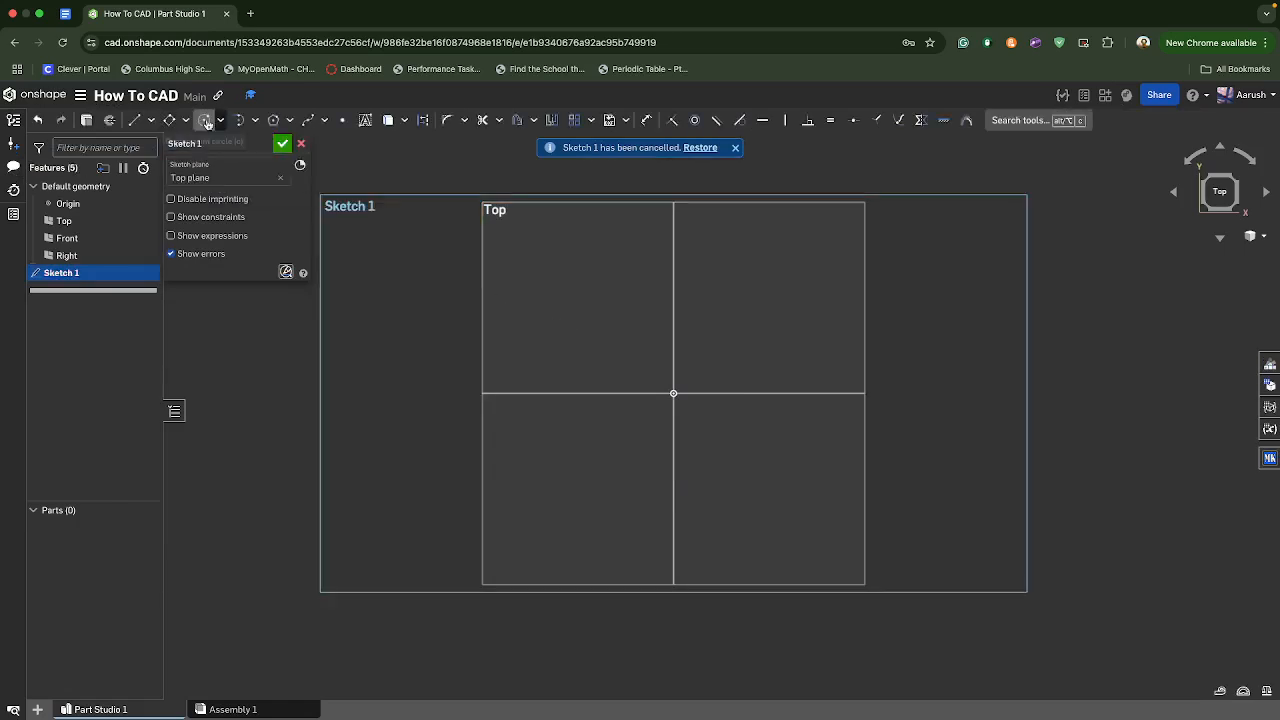
click(568, 348)
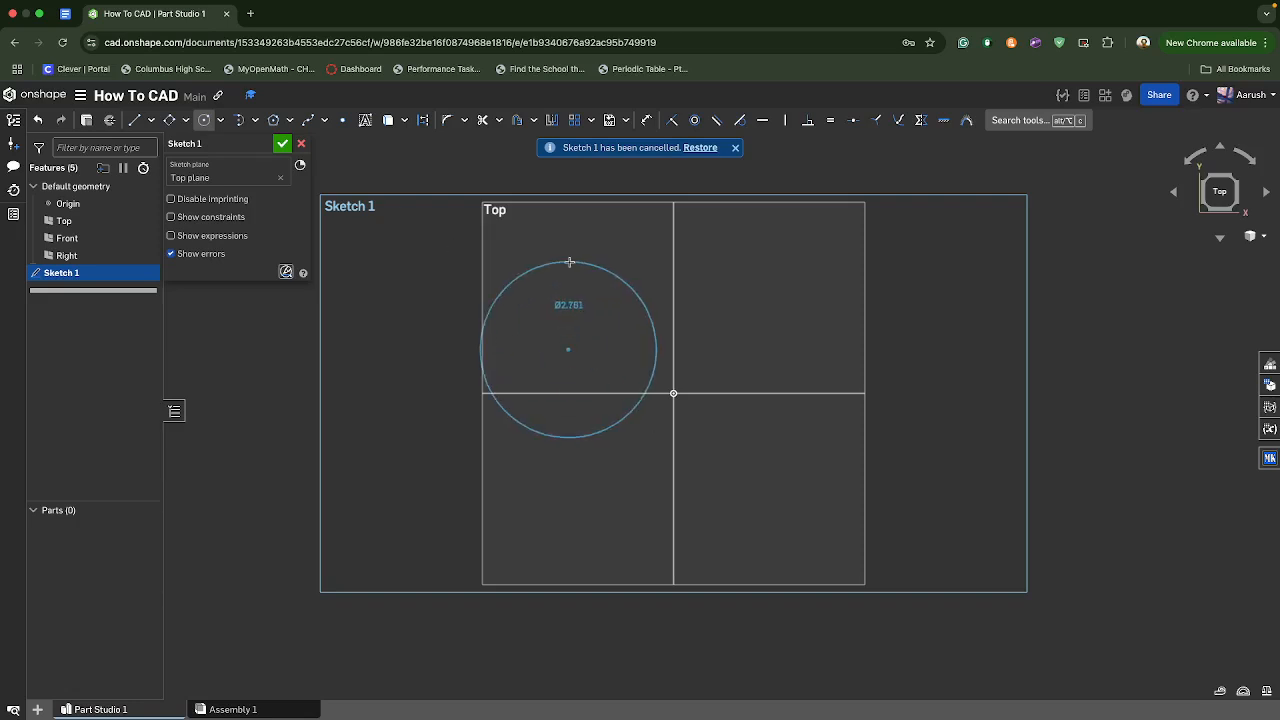
click(591, 320)
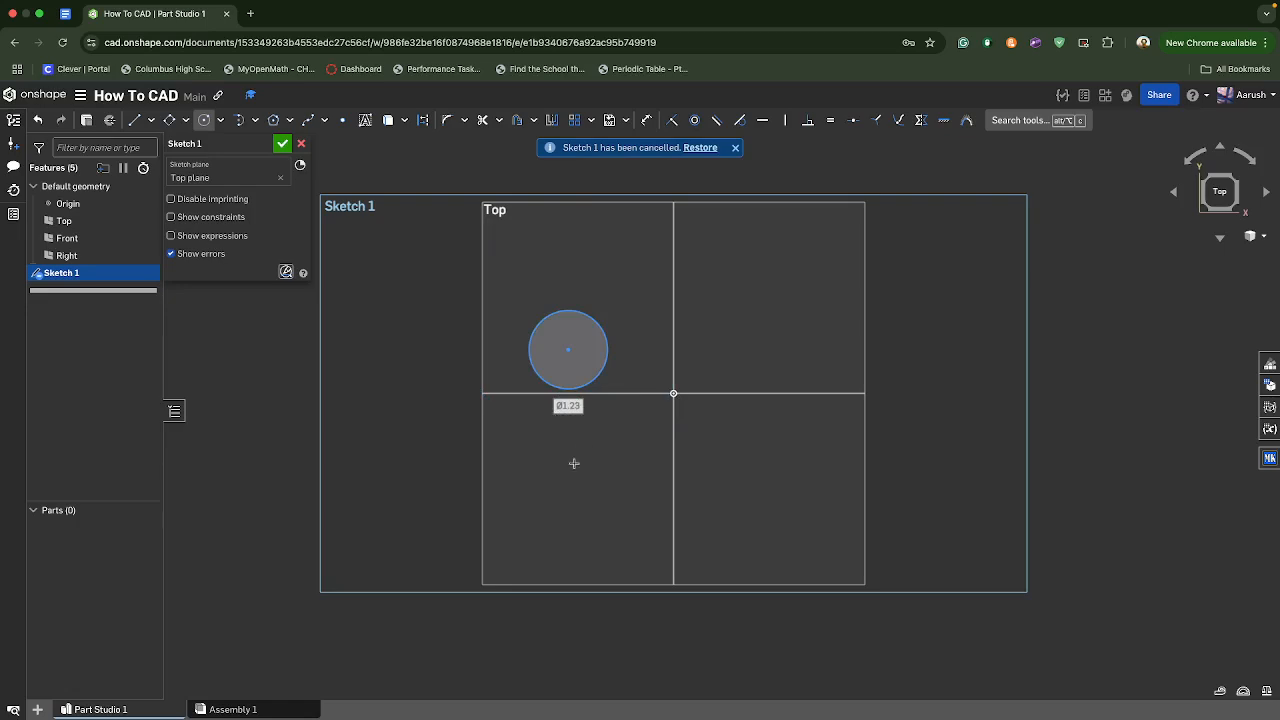
- Draw a 3 point circle about 1.66 in diameter in the upper-right quadrant of the Top plane
click(222, 122)
click(258, 168)
click(753, 359)
click(687, 278)
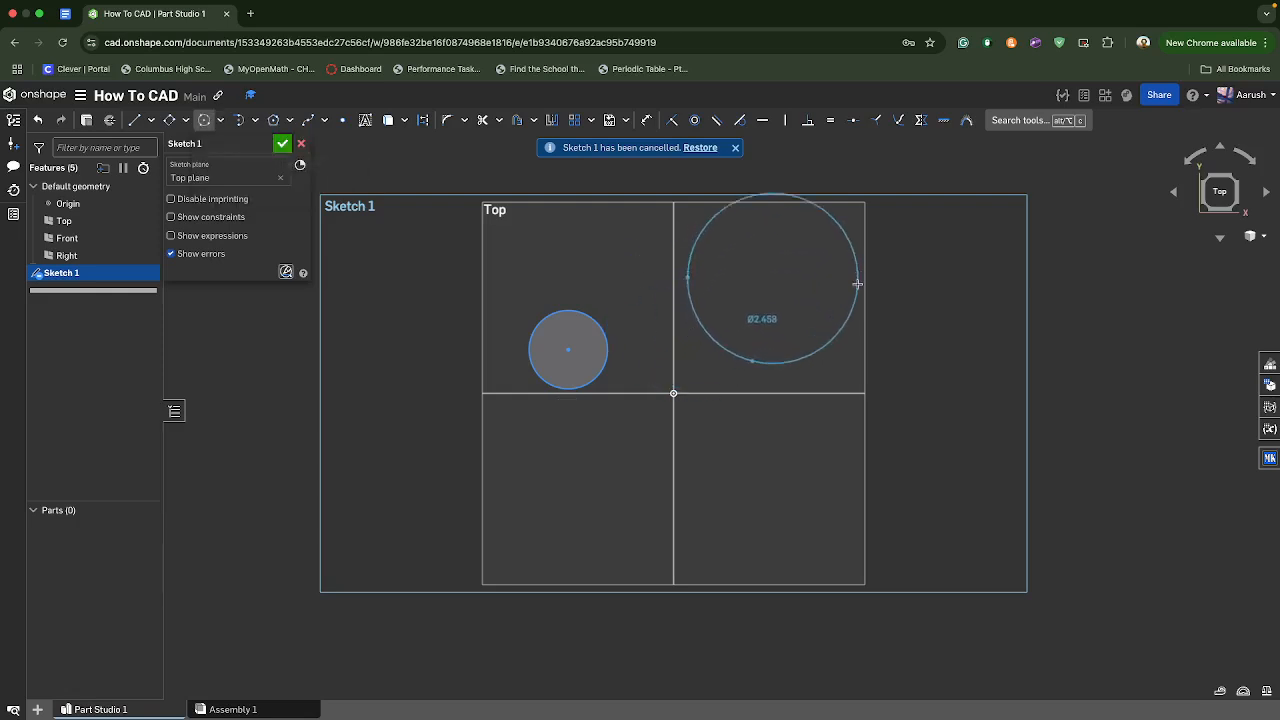
click(759, 276)
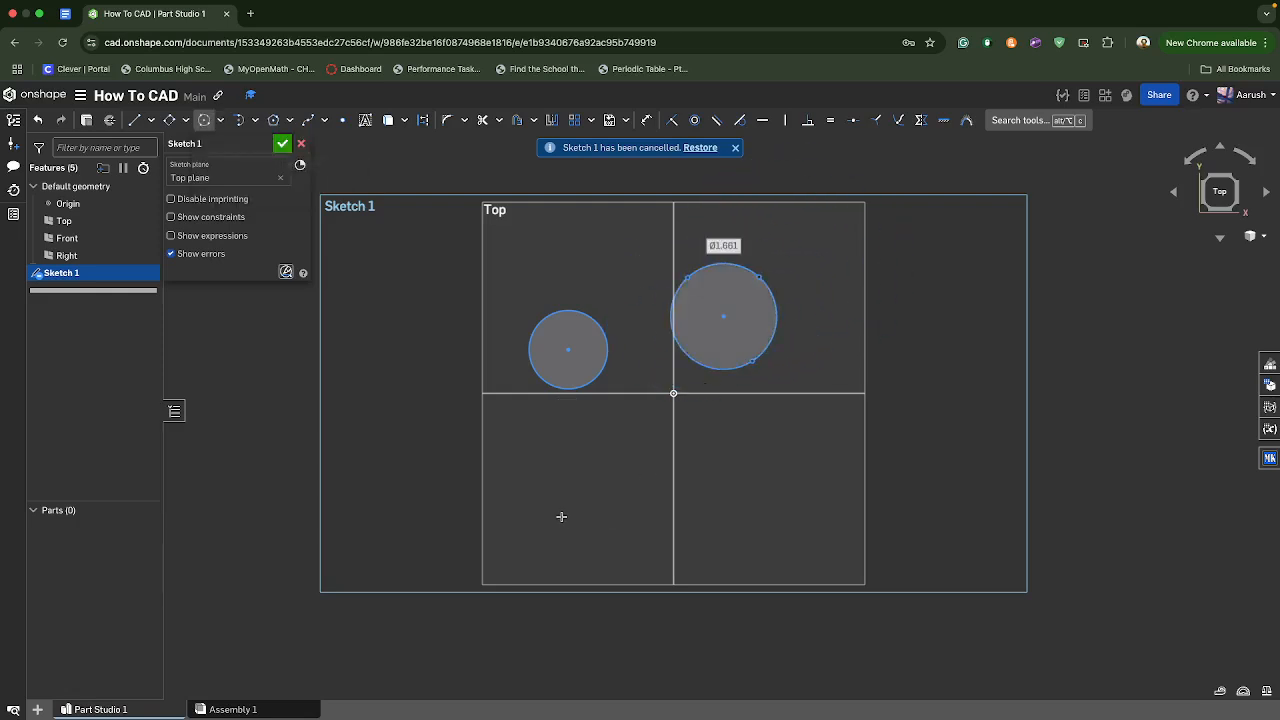
- Draw a slightly tilted ellipse about 3.6 by 2.5 beside the left edge of the Top plane
click(220, 120)
click(238, 188)
click(396, 418)
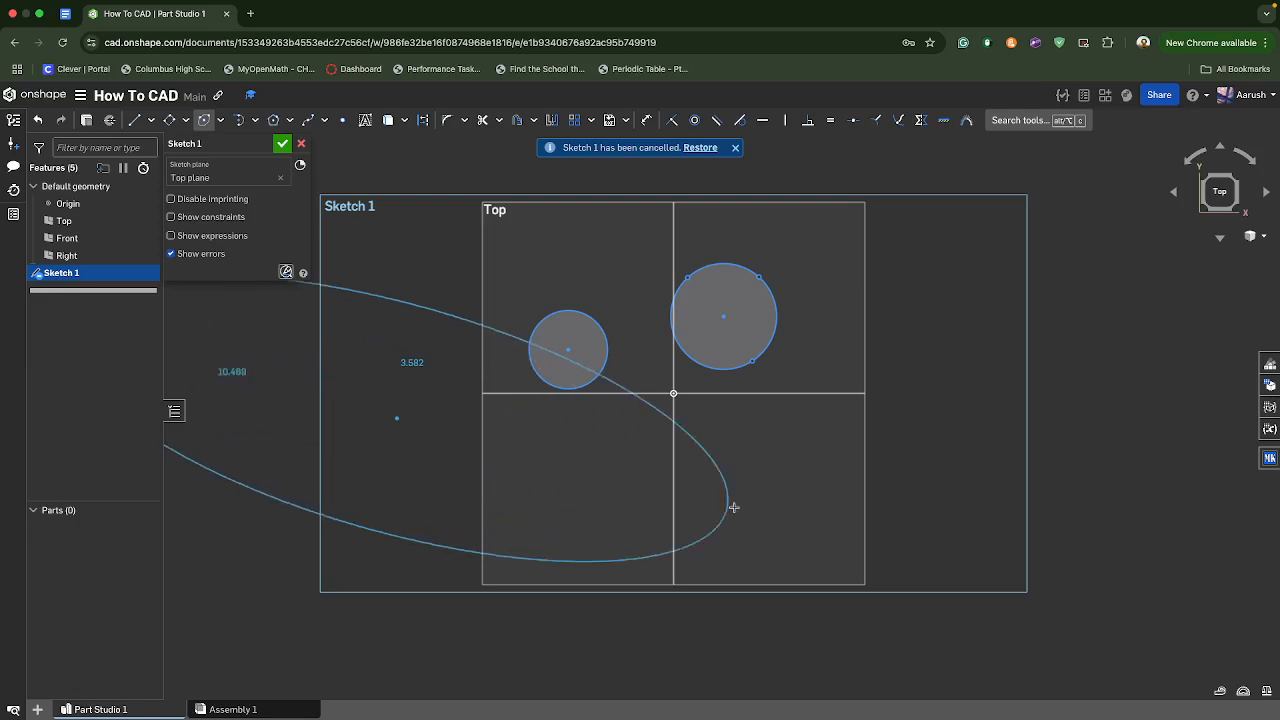
click(337, 352)
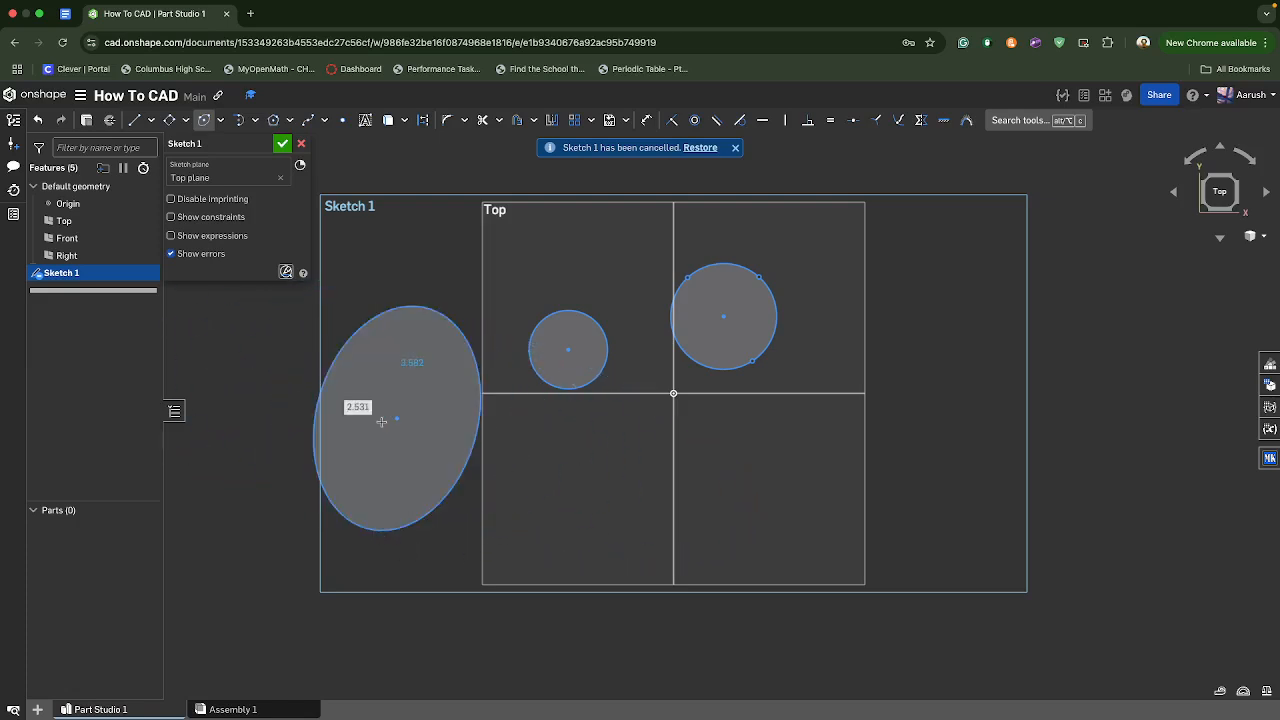
- Draw a second, larger ellipse about 7.5 by 7.1 centred in the lower-left quadrant of the Top plane
click(596, 507)
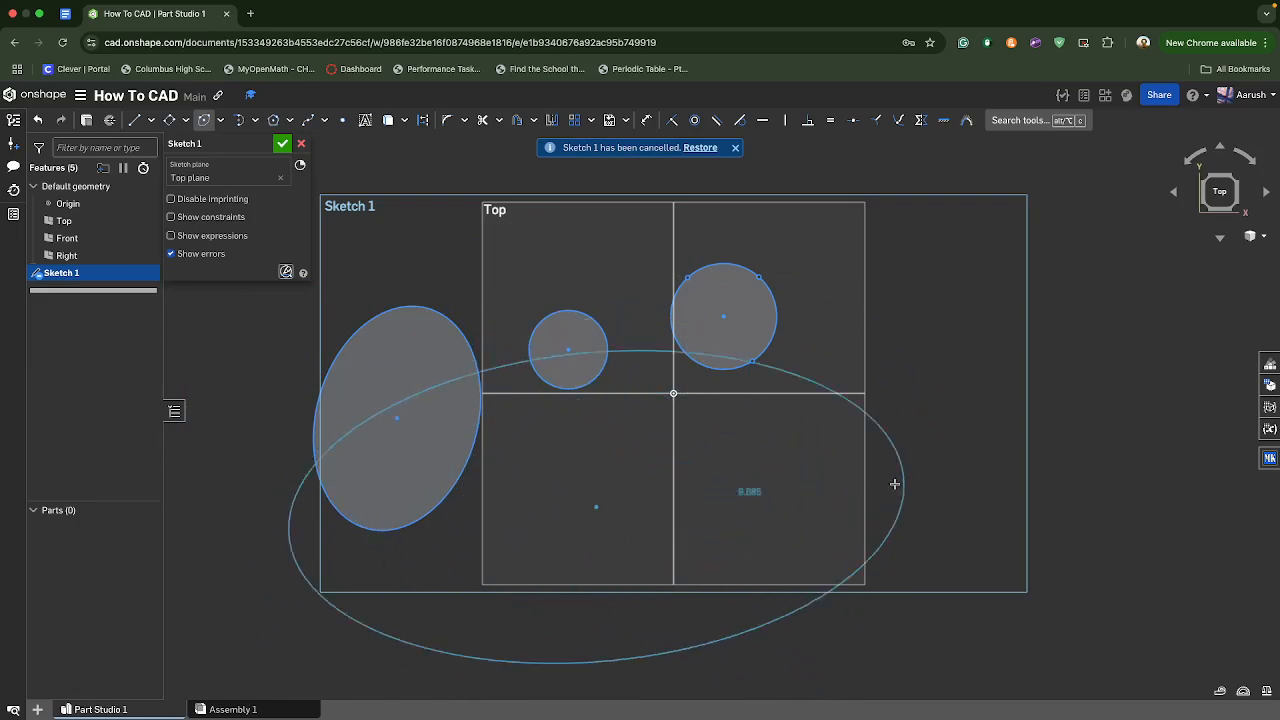
click(837, 500)
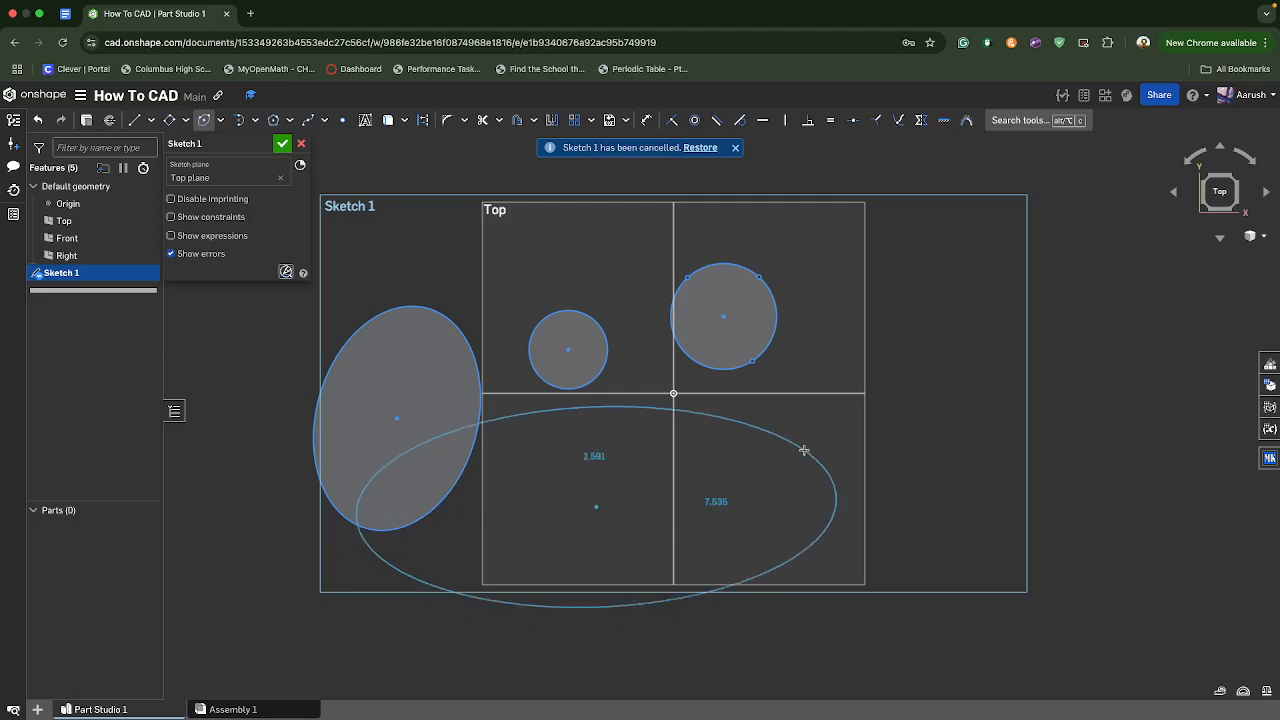
click(792, 376)
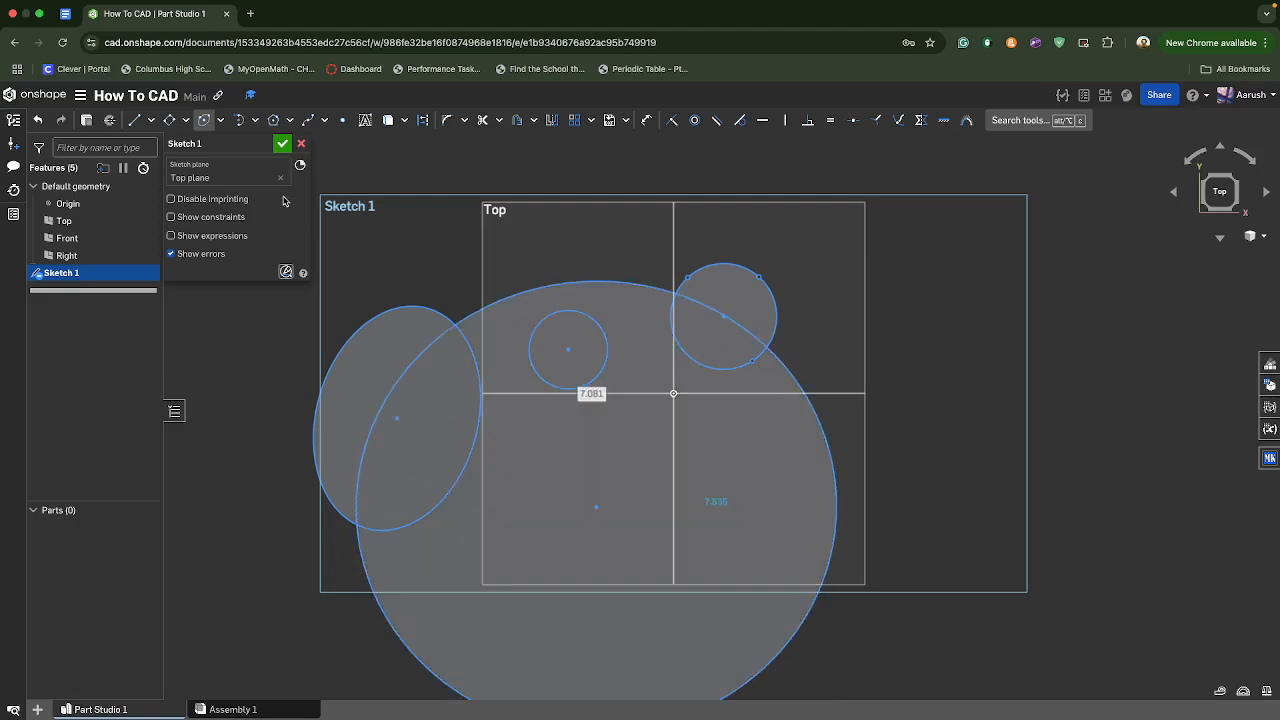
- Discard the sketch with the circles and ellipses and start an empty one on the Top plane
click(301, 143)
click(488, 276)
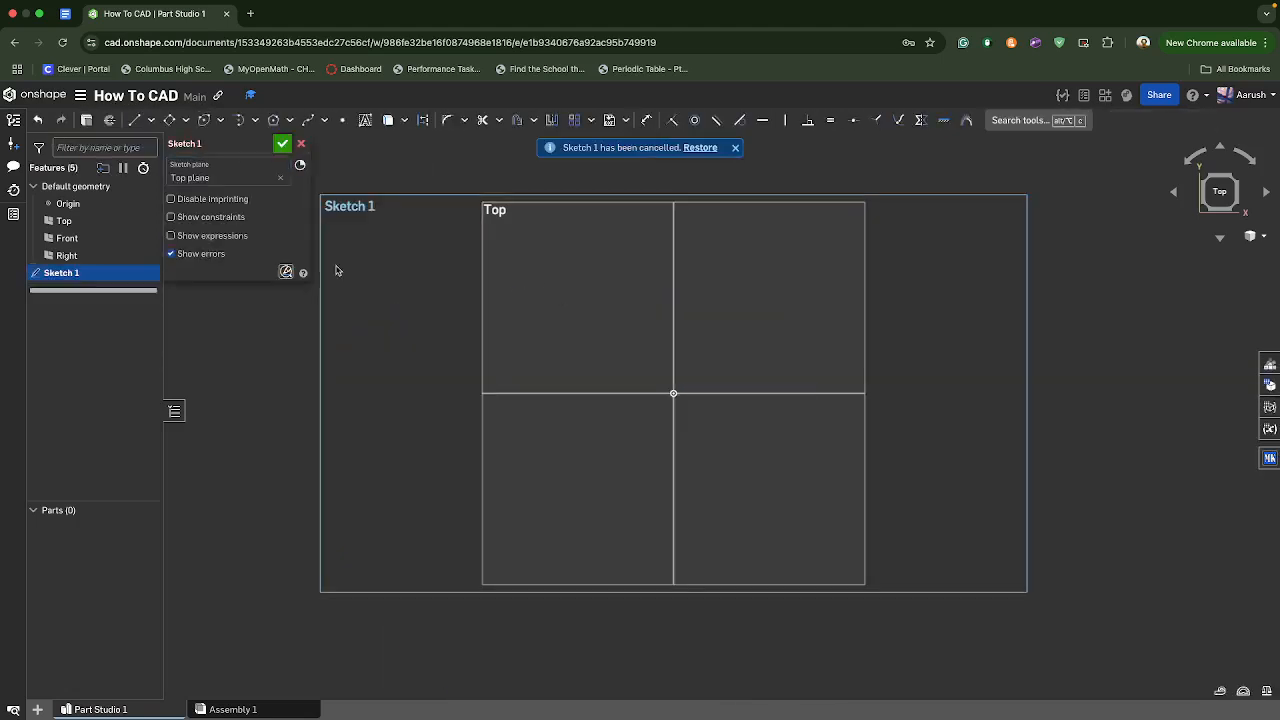
- Draw a 3 point arc with a radius of about 2.05 in arching across the upper half of the Top plane
click(138, 121)
click(238, 120)
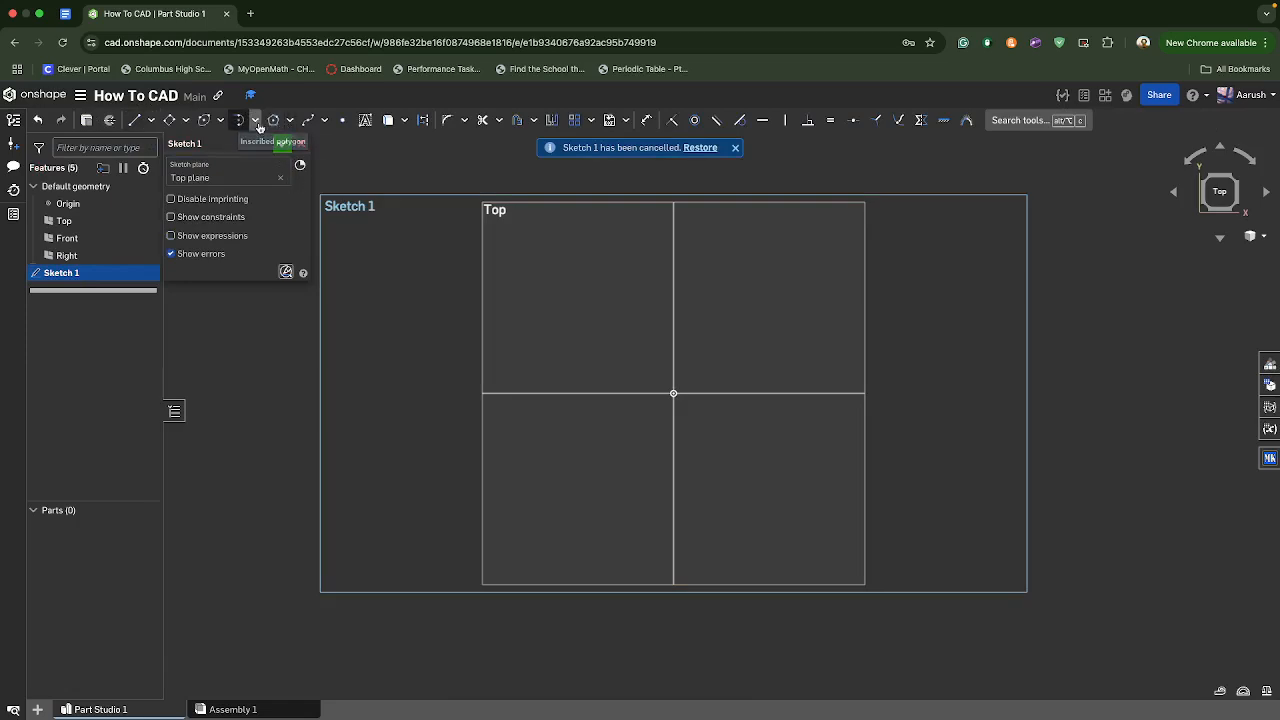
click(257, 123)
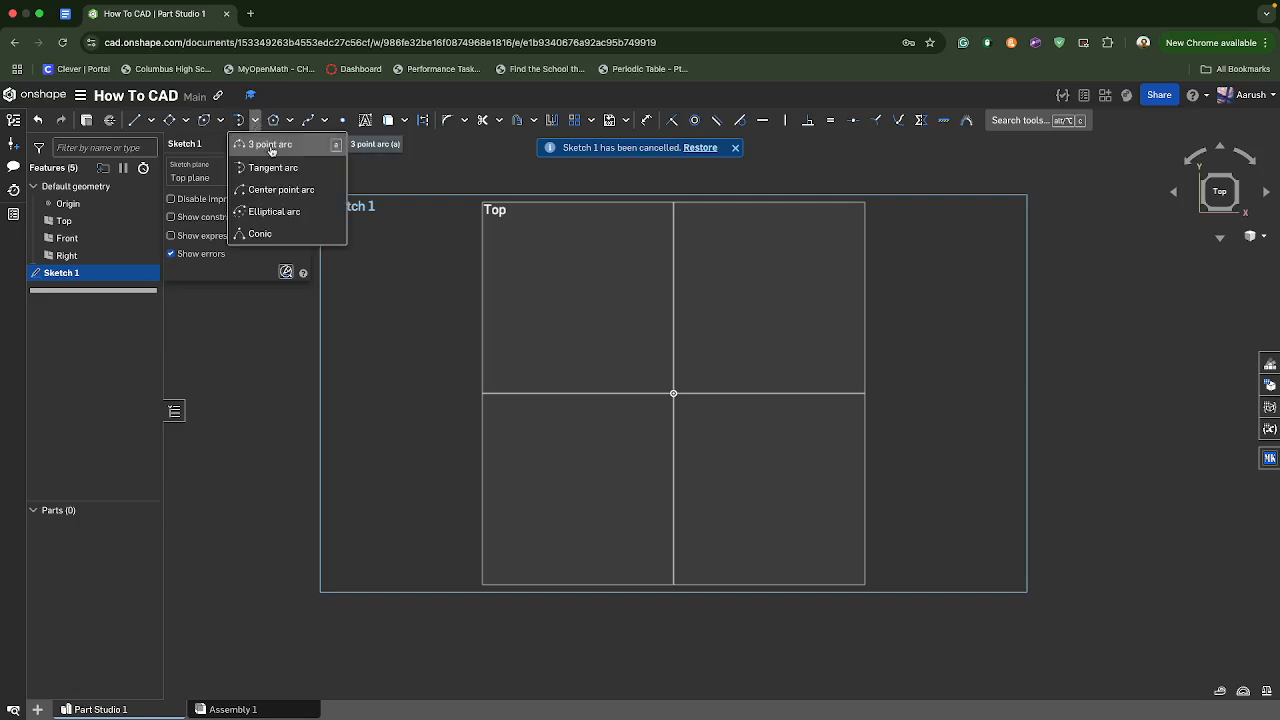
click(266, 145)
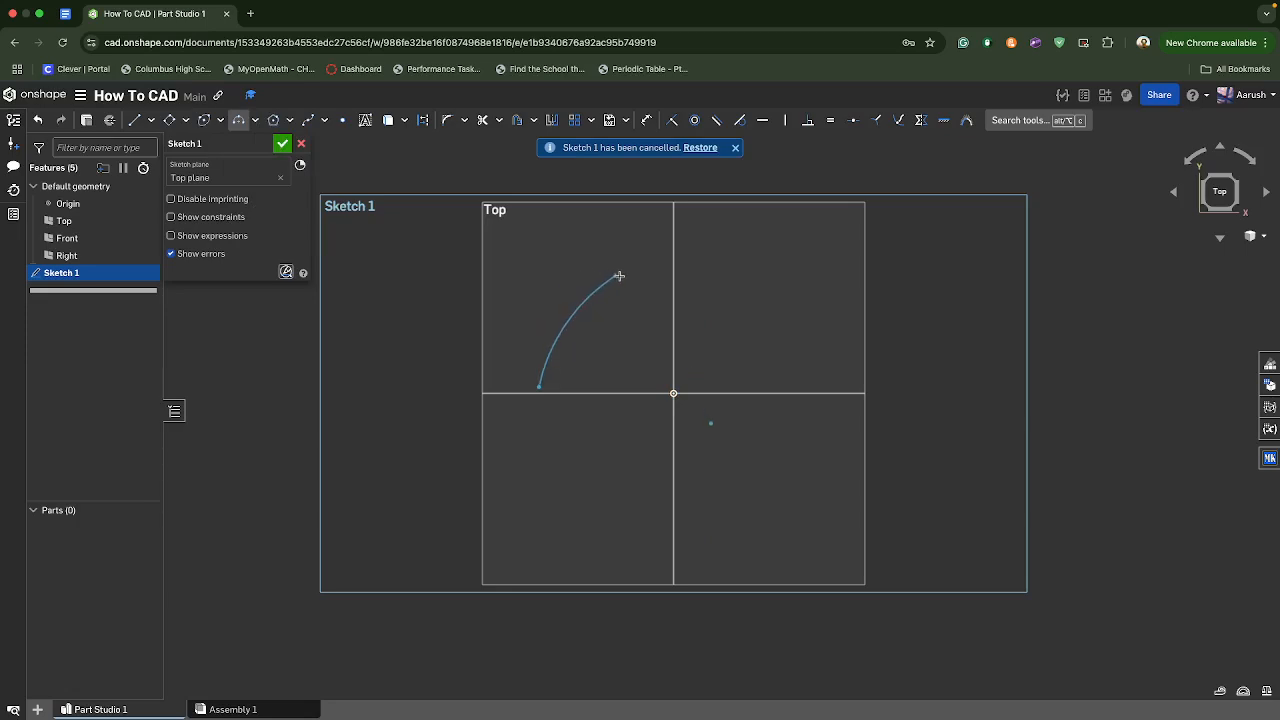
click(799, 370)
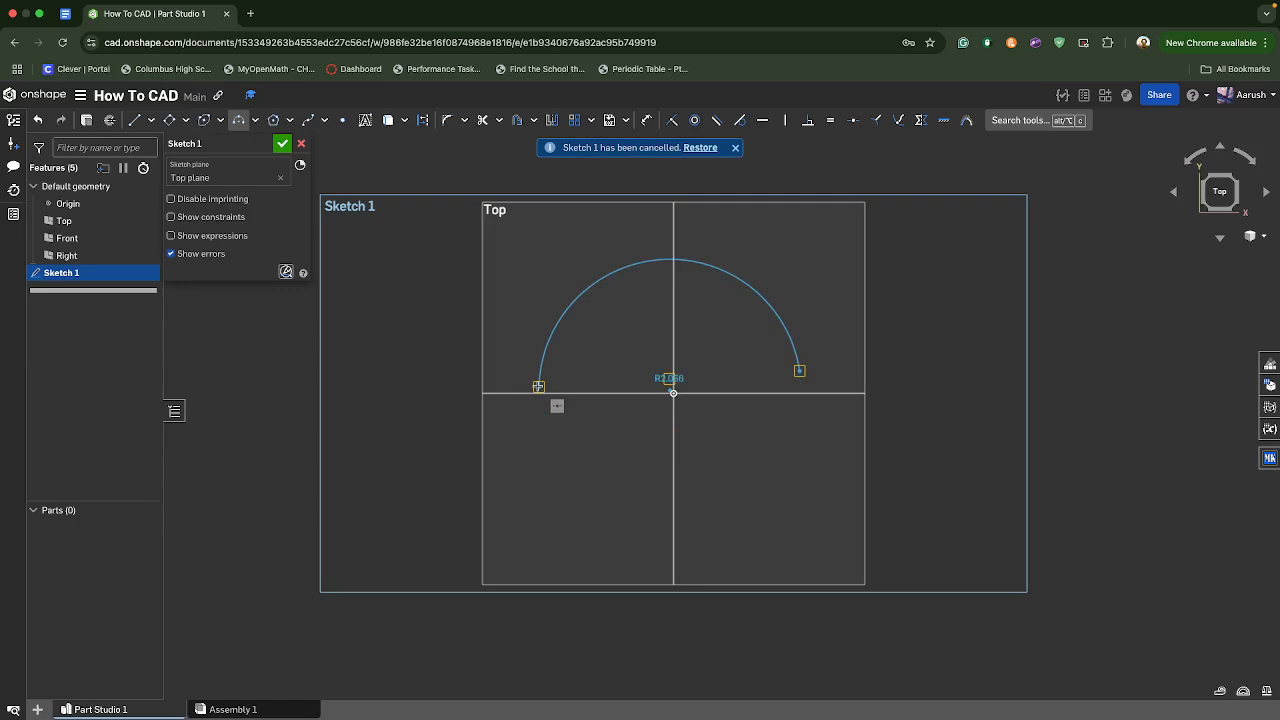
click(638, 254)
- Discard the sketch containing the 3 point arc and start a new sketch on the Top plane
right_drag(656, 416, 523, 334)
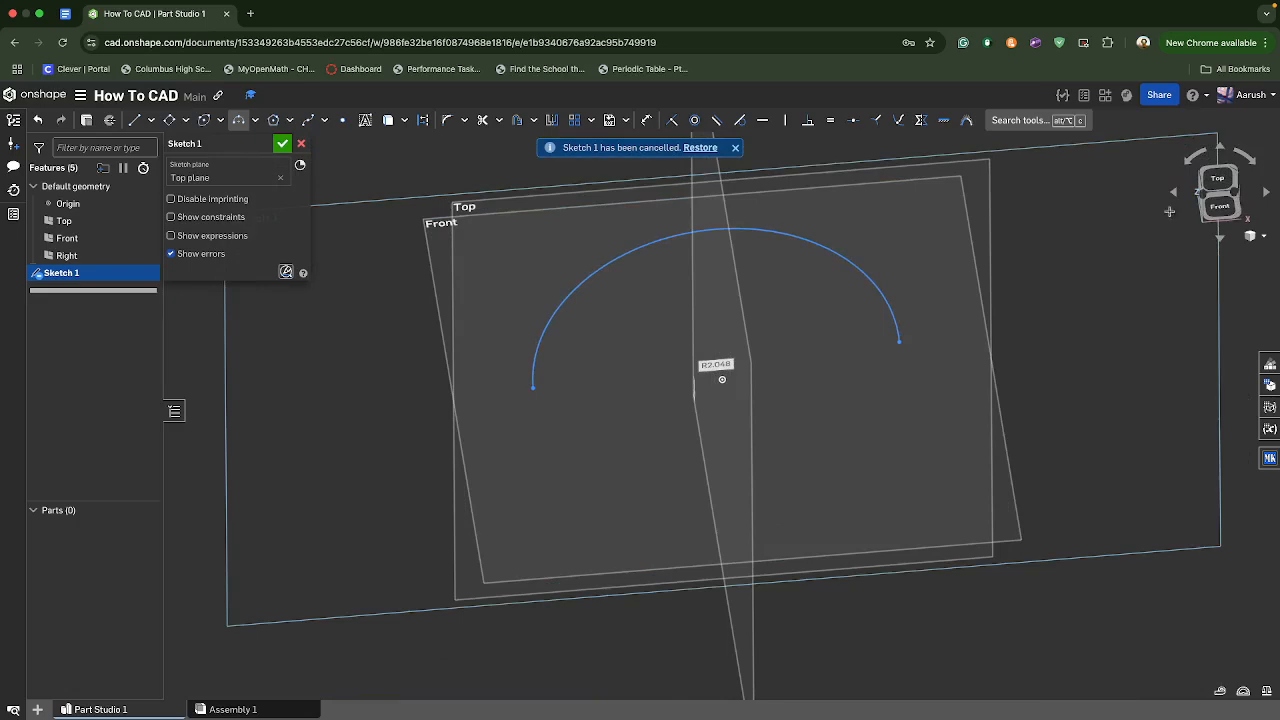
key(n)
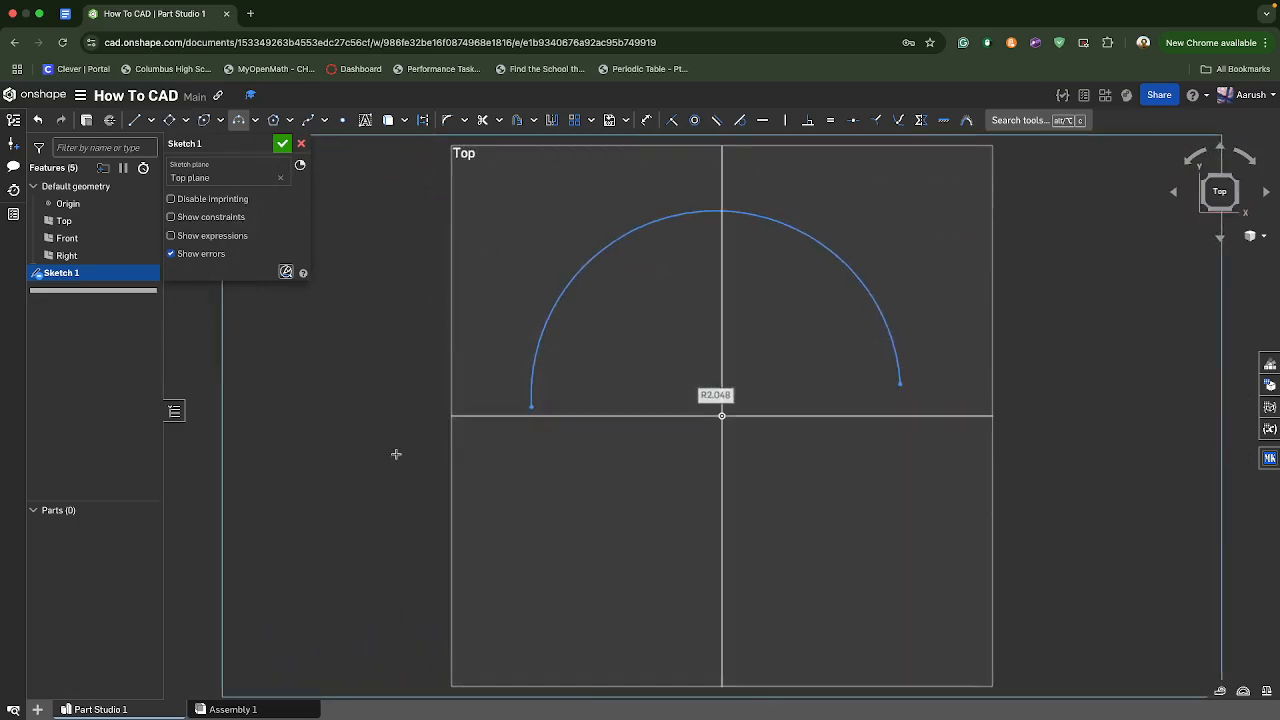
click(303, 144)
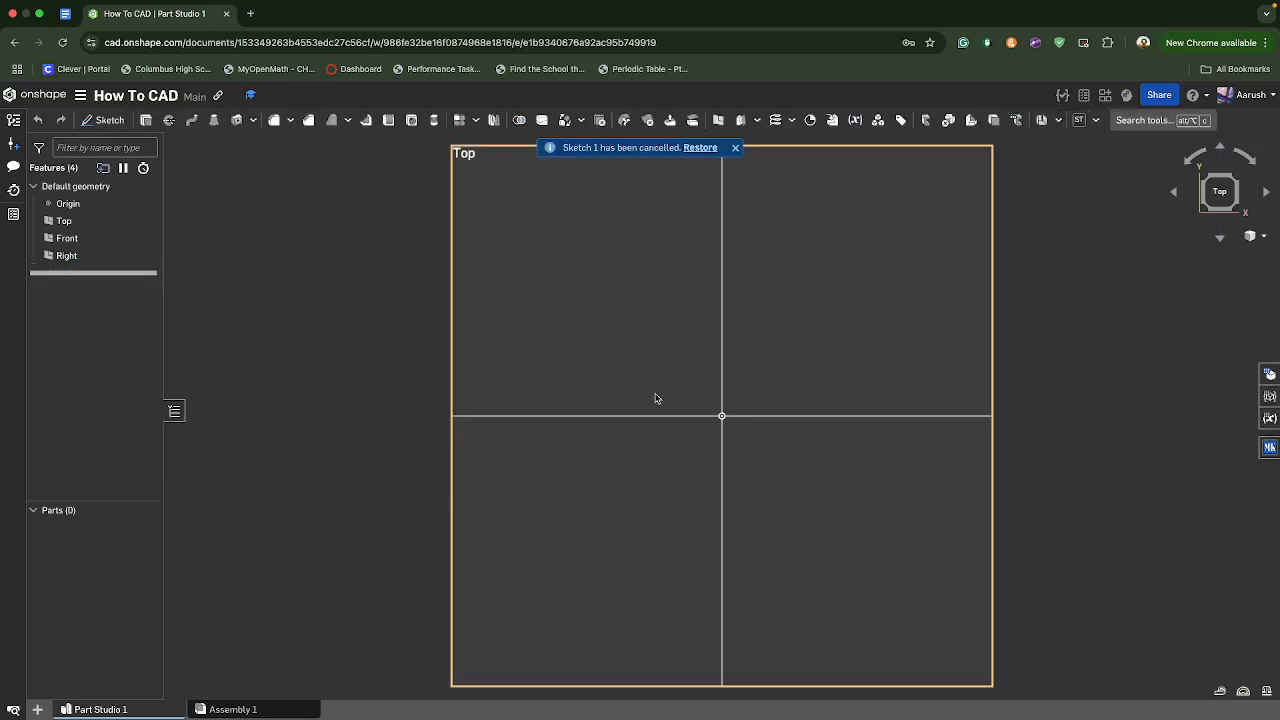
click(106, 120)
click(557, 289)
- Draw a nearly full center point arc with a radius of about 1.49 in, centred up and to the left of the origin
click(254, 120)
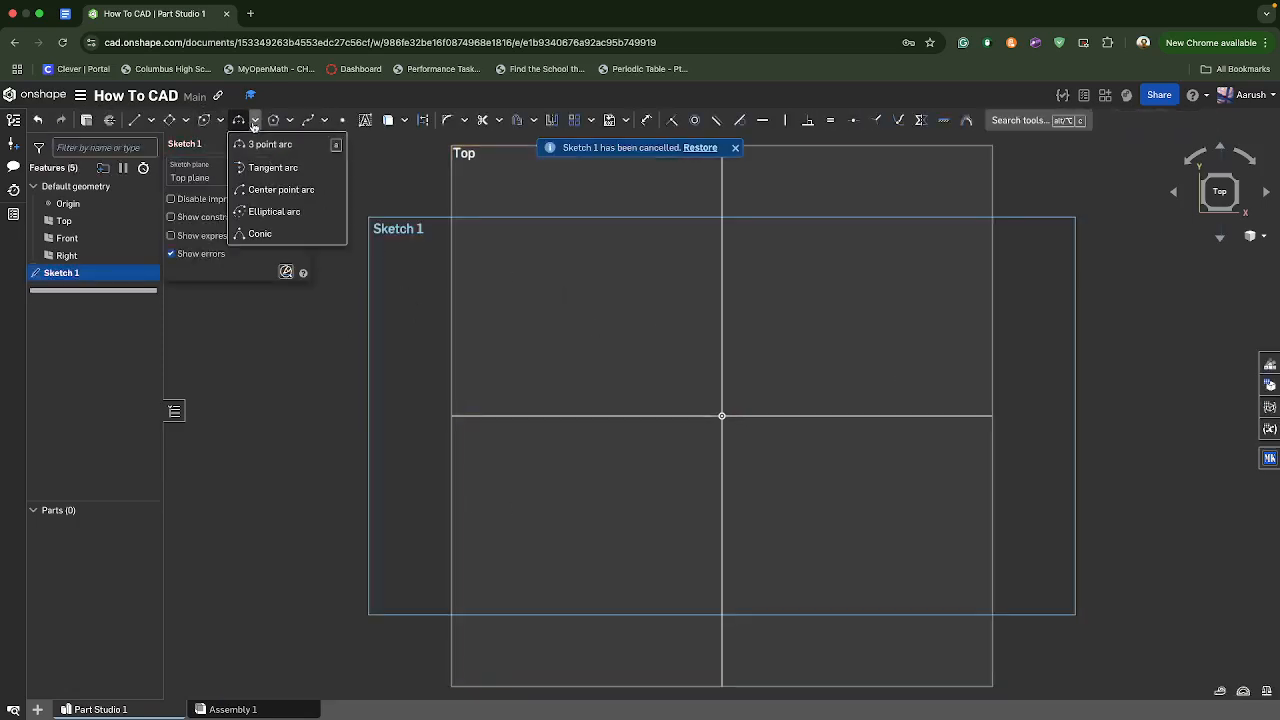
click(272, 168)
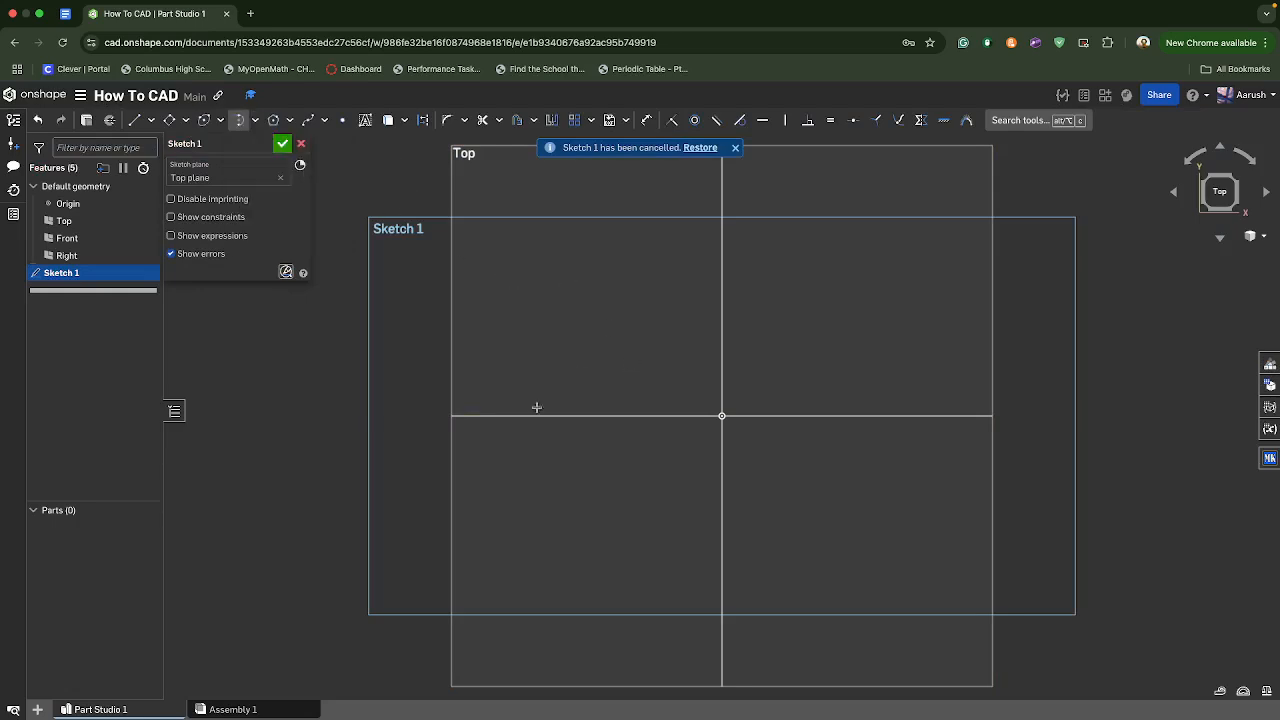
click(256, 128)
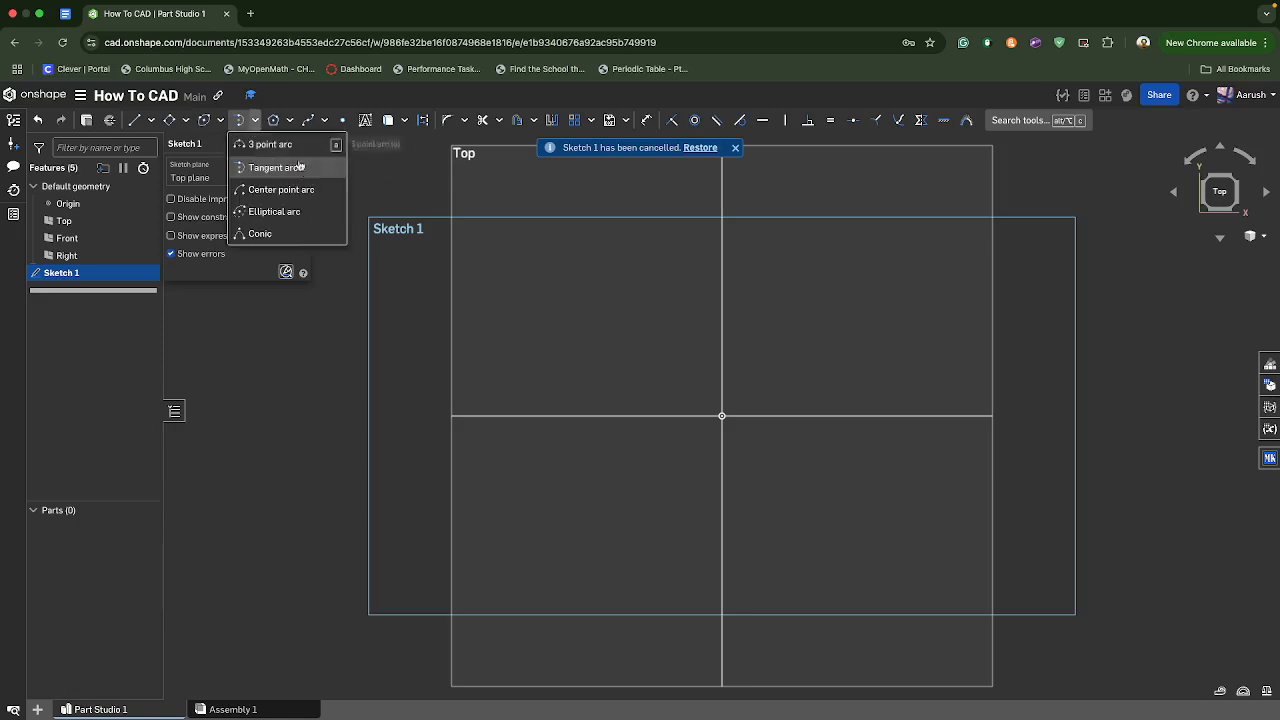
click(295, 190)
click(589, 384)
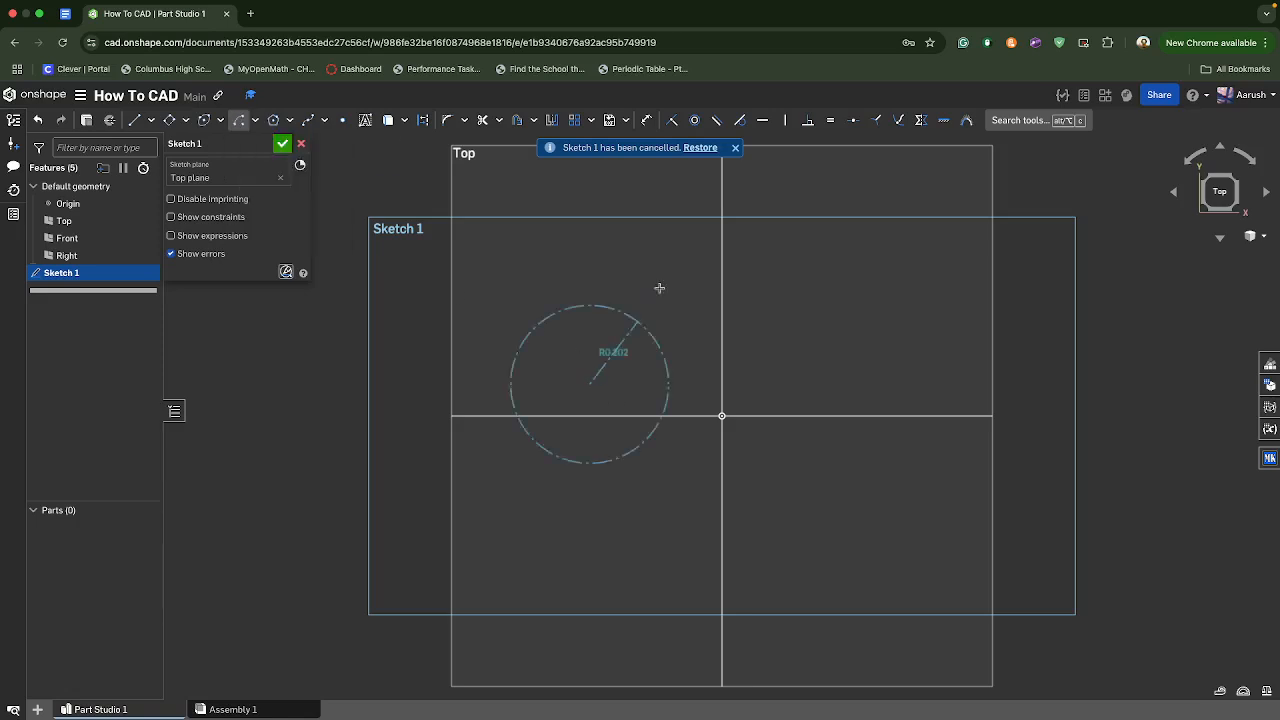
click(584, 251)
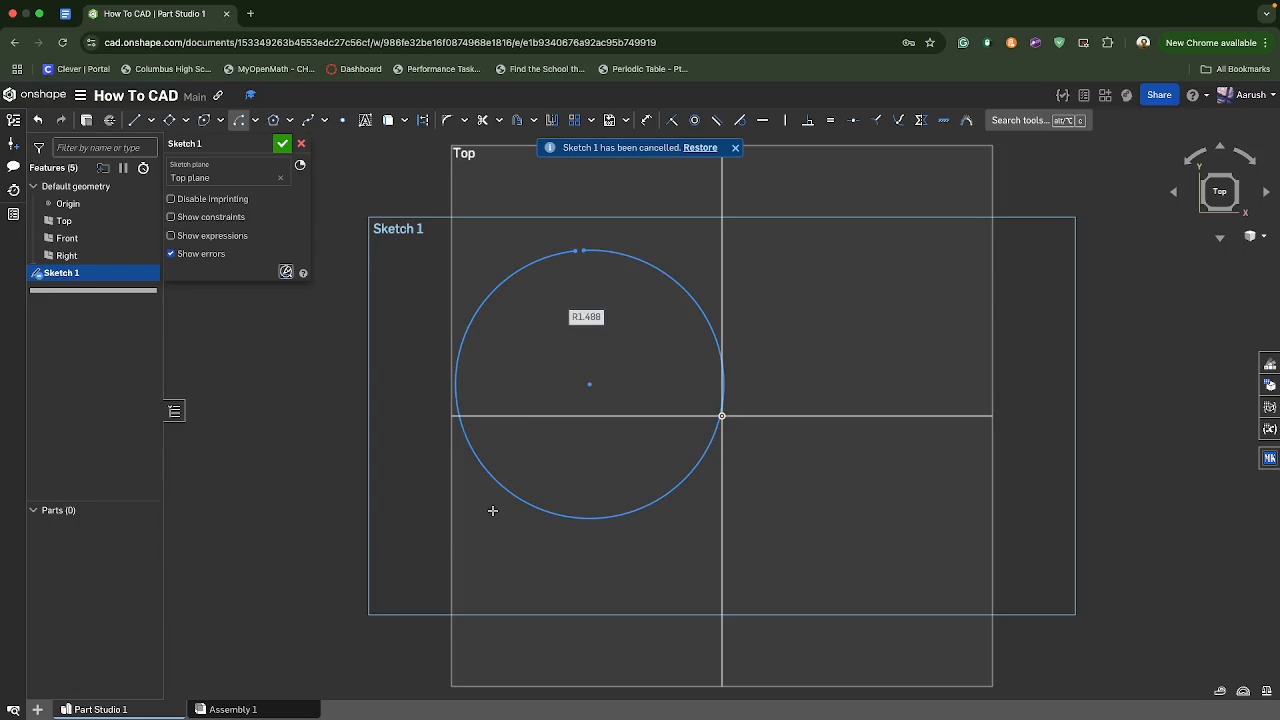
- Draw a tilted ellipse about 2.5 by 1.4 in in the upper-right quadrant of the Top plane
click(204, 120)
click(827, 274)
click(915, 196)
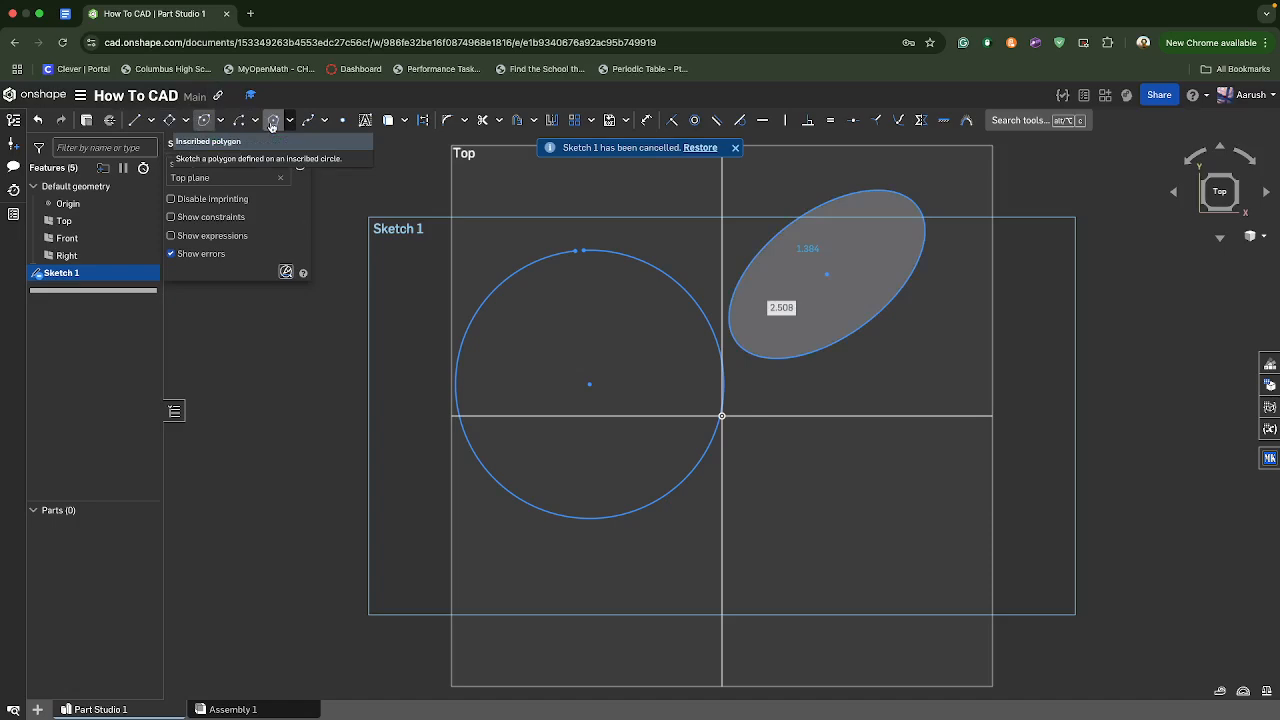
- Draw a 15-sided inscribed polygon about 2.4 in in diameter across the lower part of the sketch's left edge
click(271, 121)
click(405, 517)
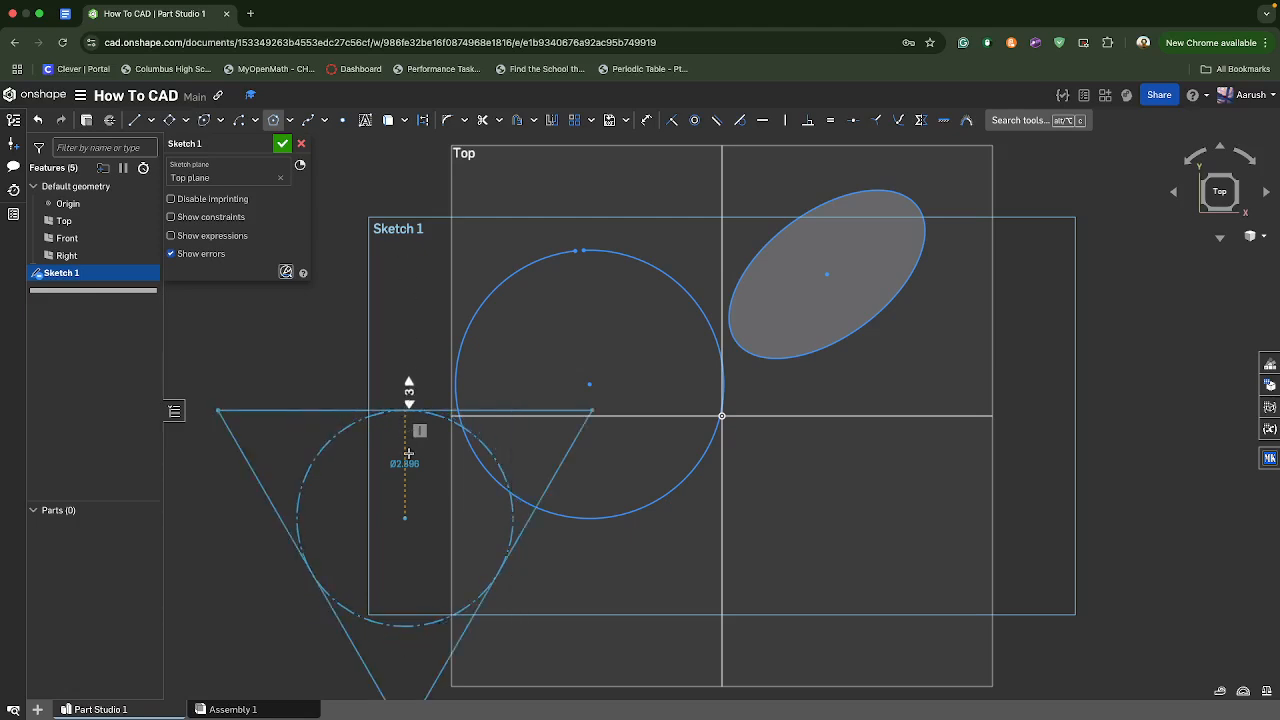
text(13)
click(395, 318)
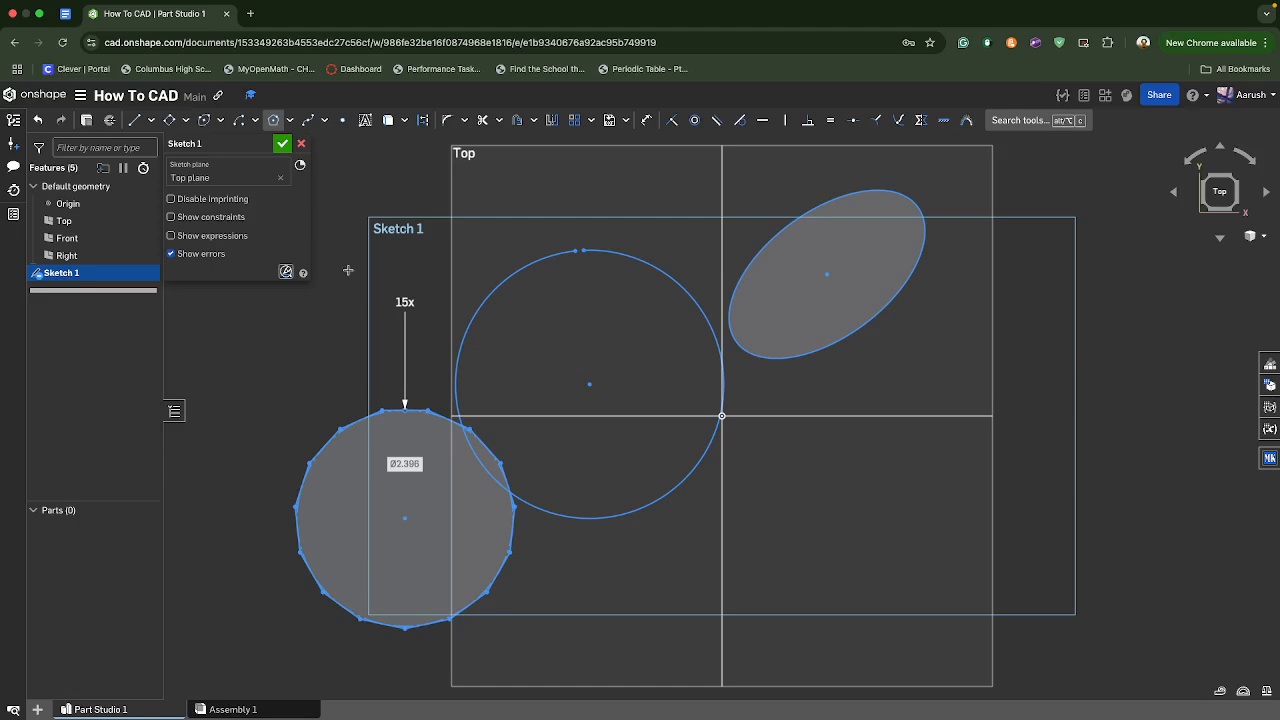
- Draw a closed wavy spline through eight points that weaves across the large arc and ends on its starting point
click(308, 119)
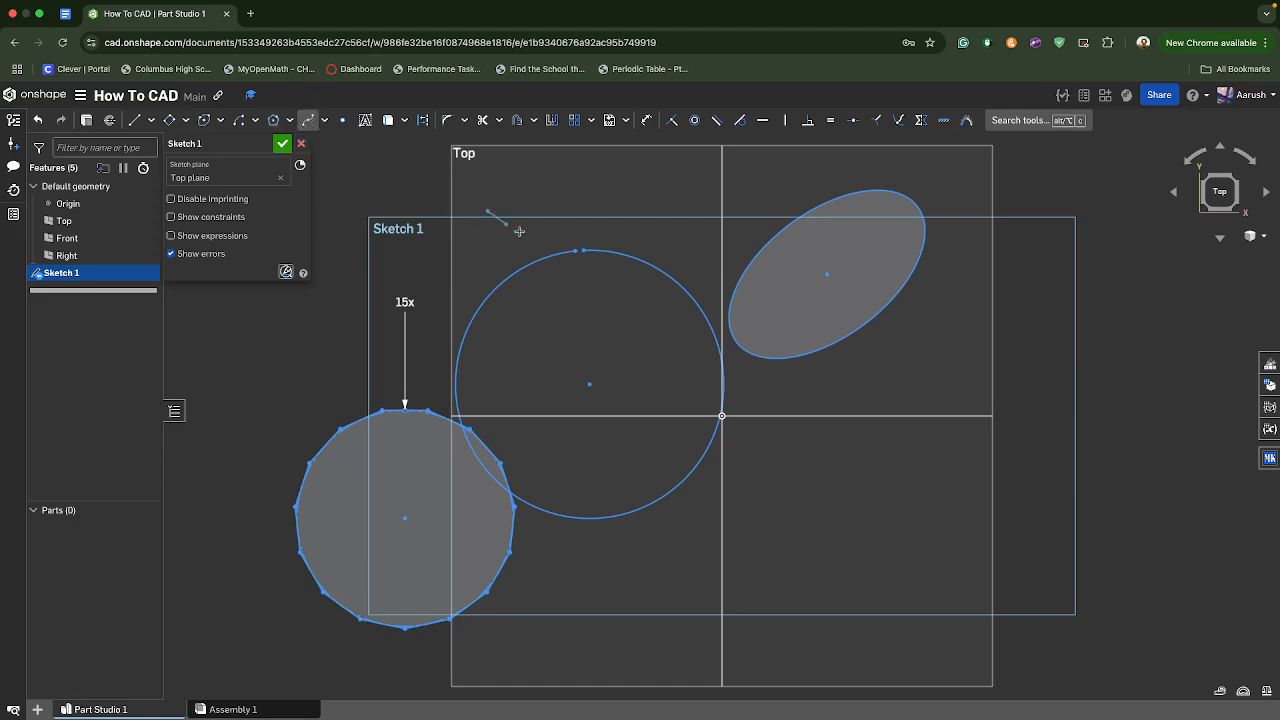
click(722, 206)
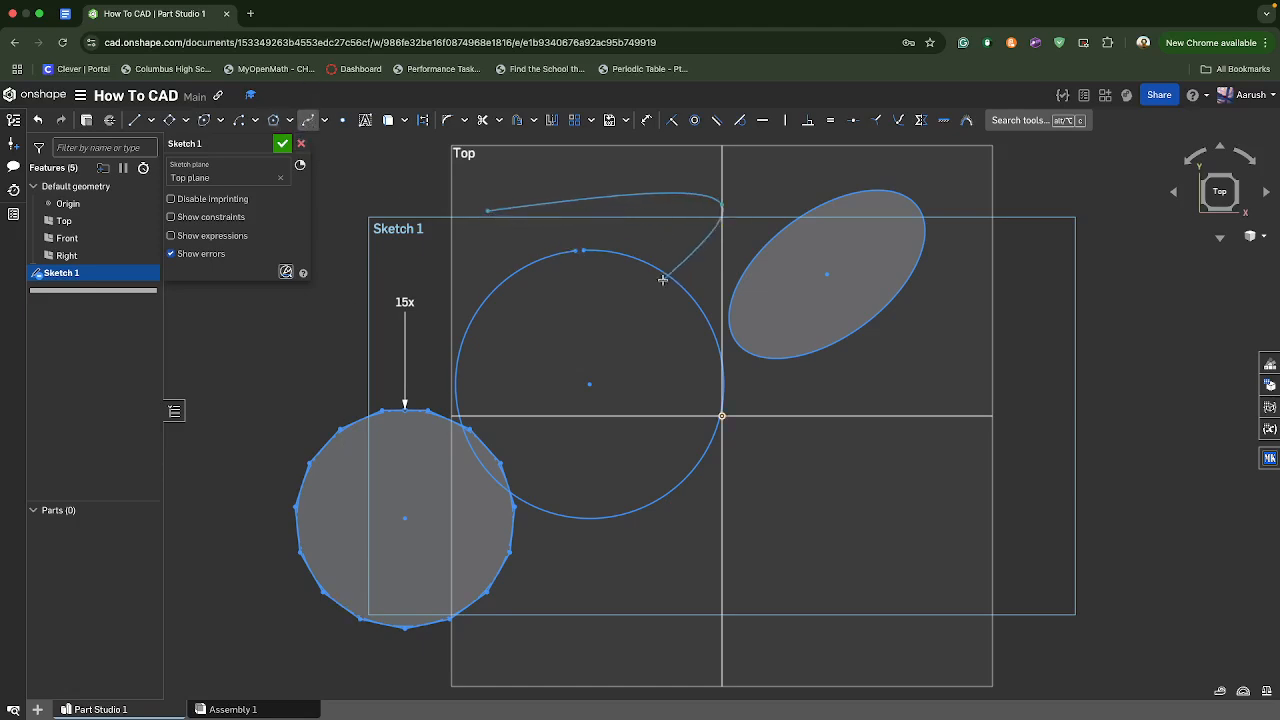
click(636, 377)
click(795, 463)
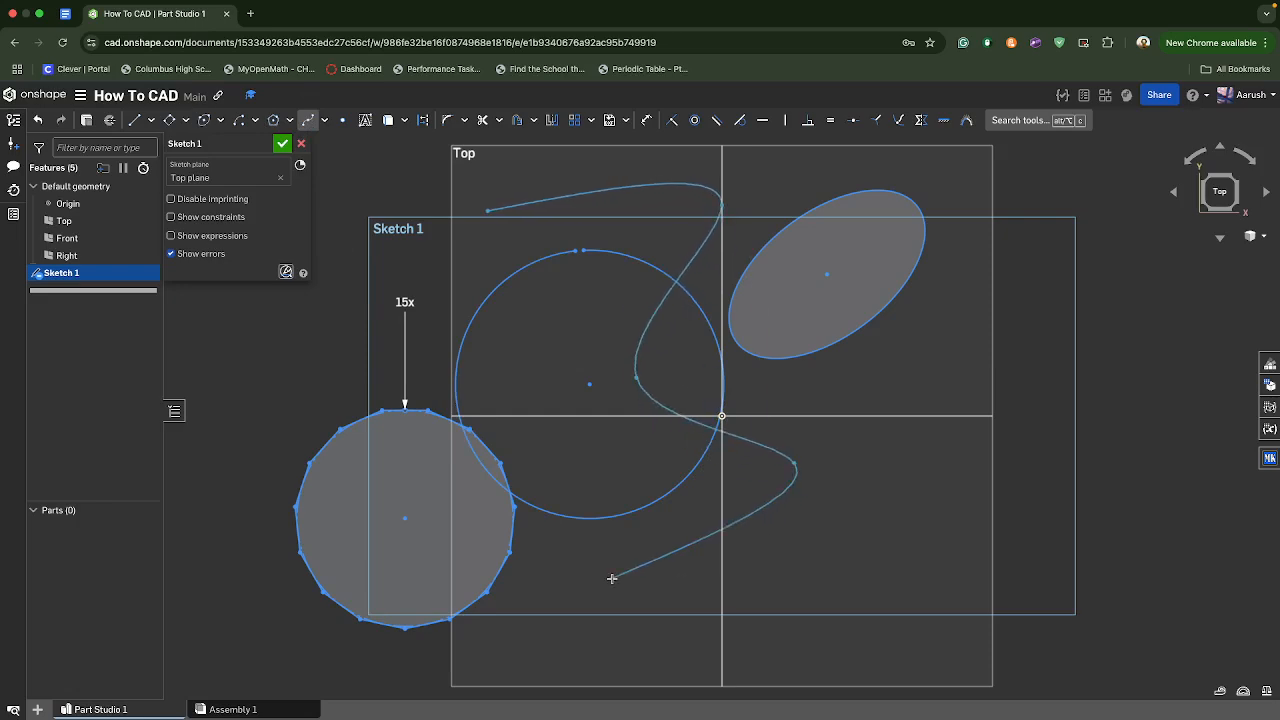
click(612, 578)
click(498, 370)
click(394, 372)
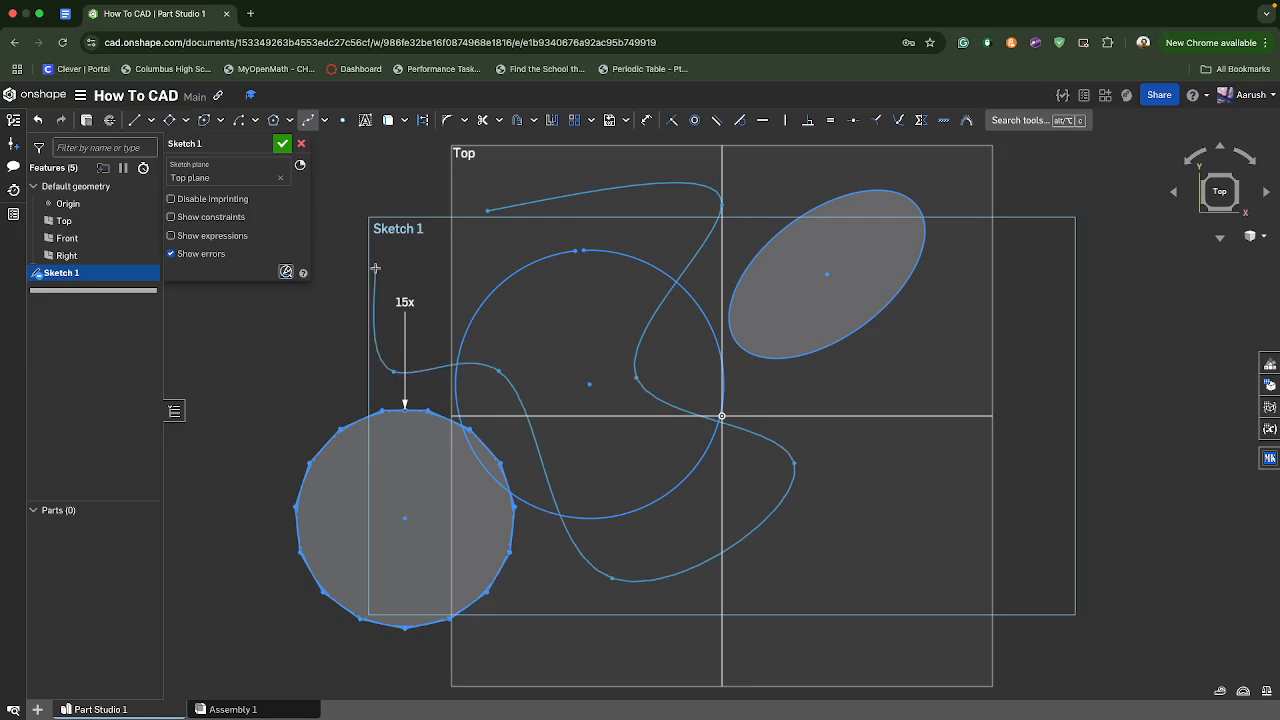
click(375, 268)
click(487, 211)
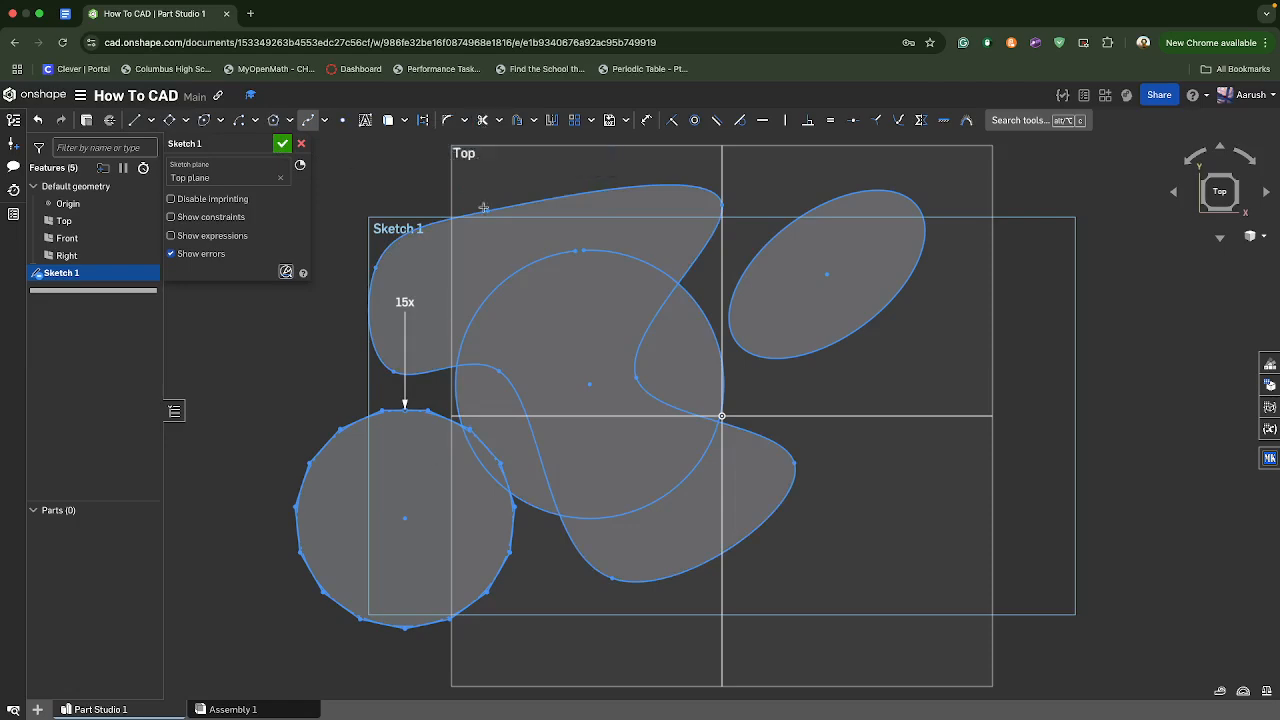
- Trim away the spline's upper portion, the arc's upper segments, the small lobe above the origin and the ellipse
click(482, 120)
click(510, 207)
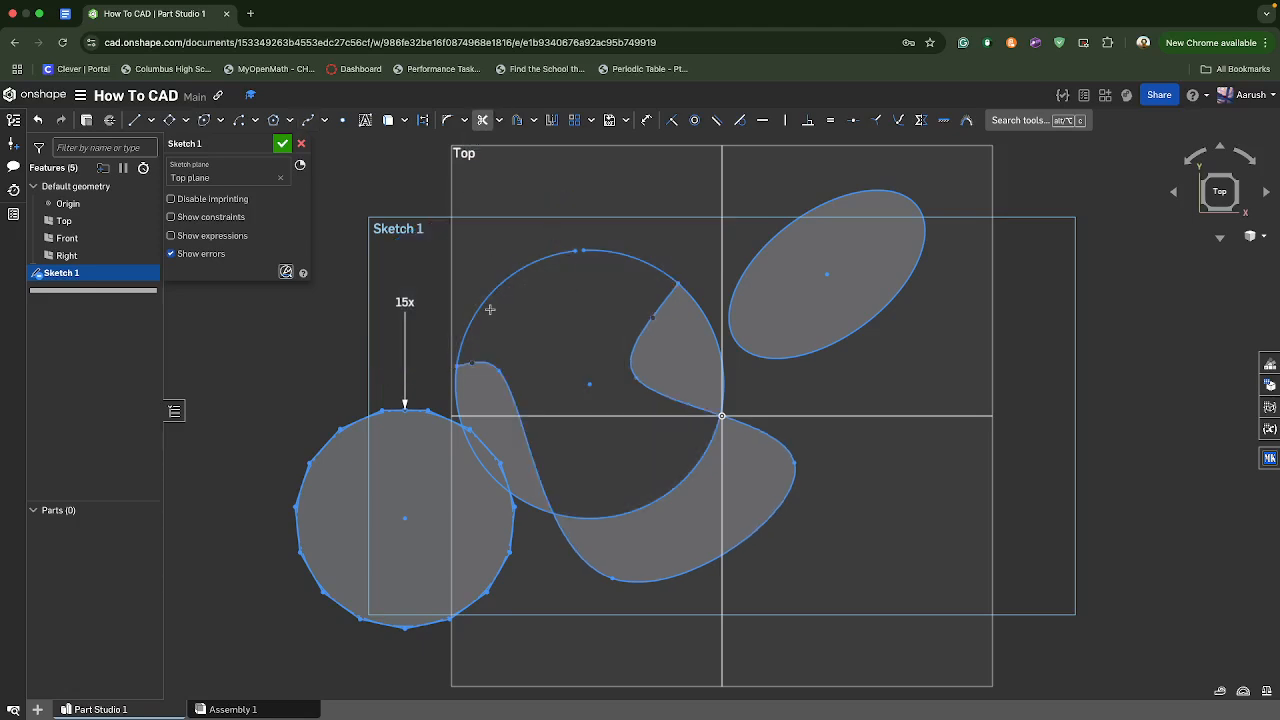
click(529, 268)
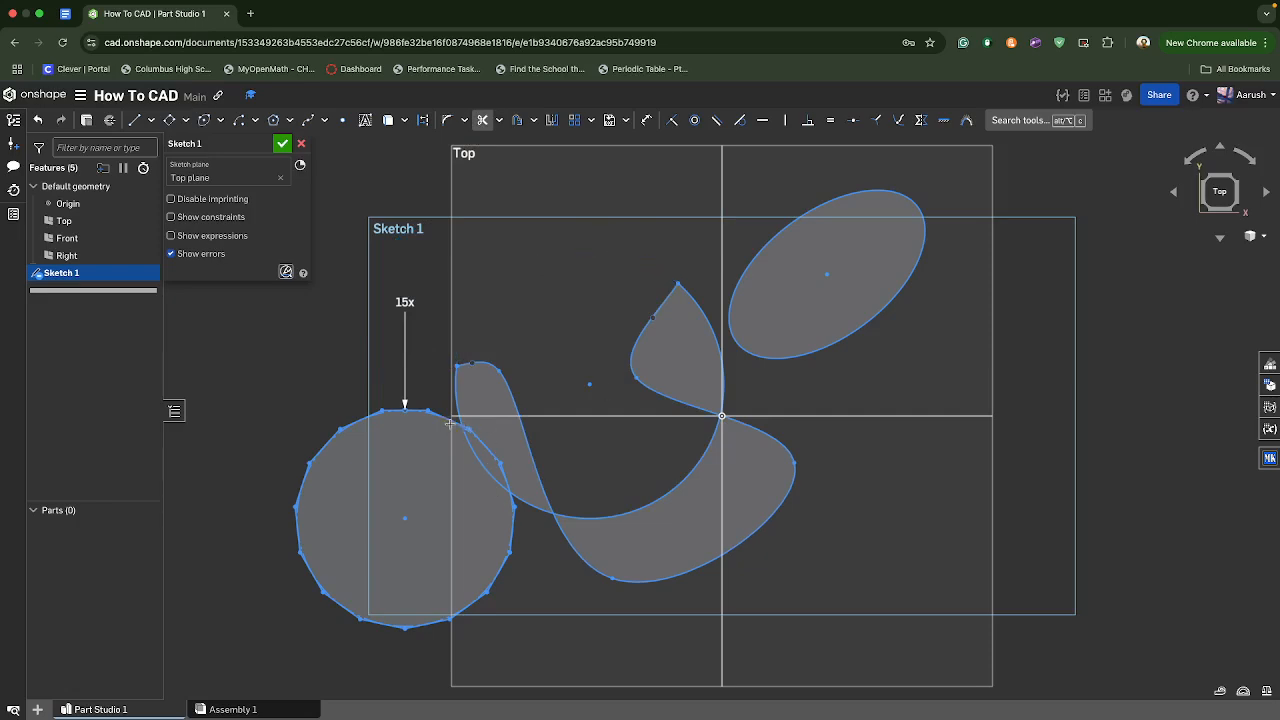
click(645, 392)
click(716, 312)
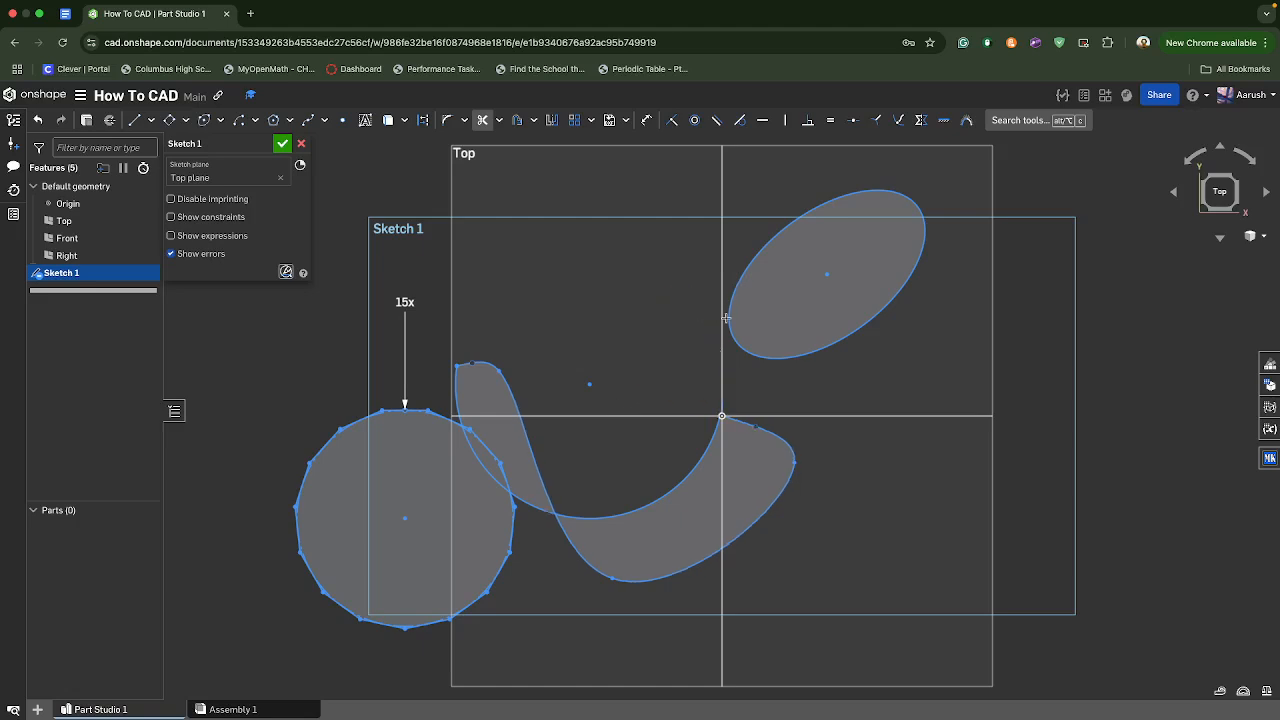
click(726, 318)
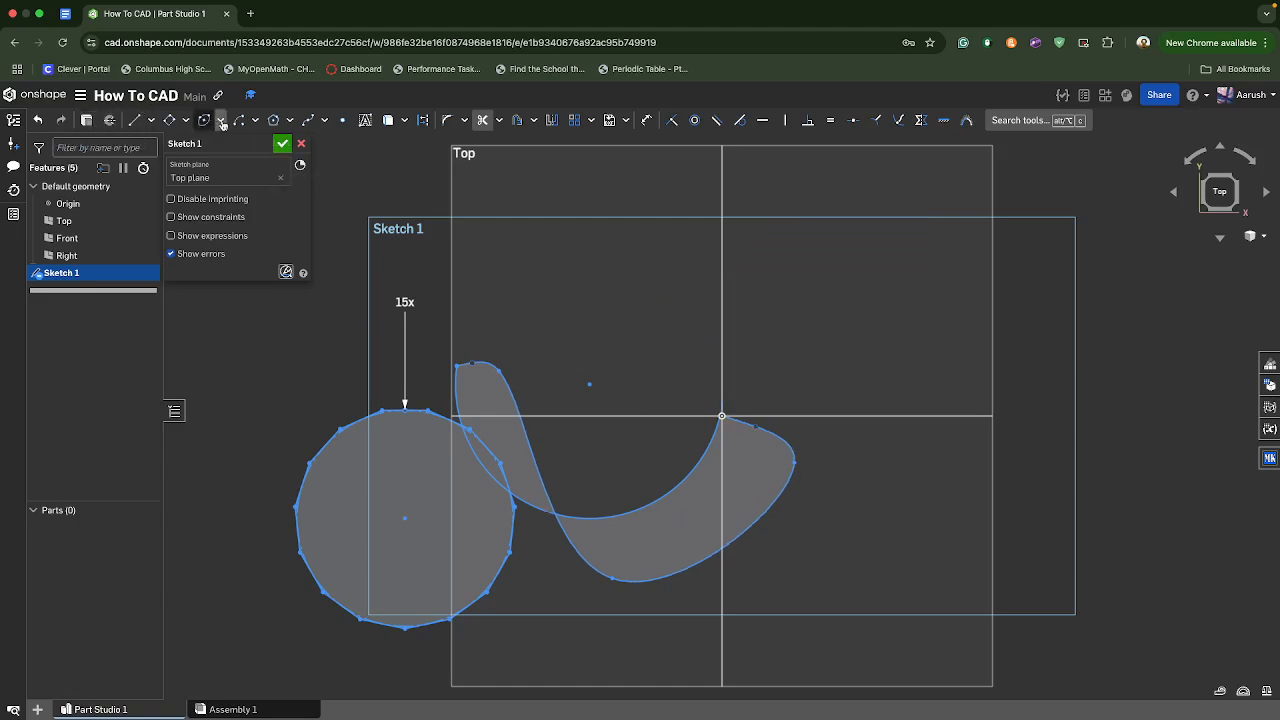
- Discard the sketch with the trimmed spline and polygon and start an empty one on the Top plane
click(301, 143)
key(shift+s)
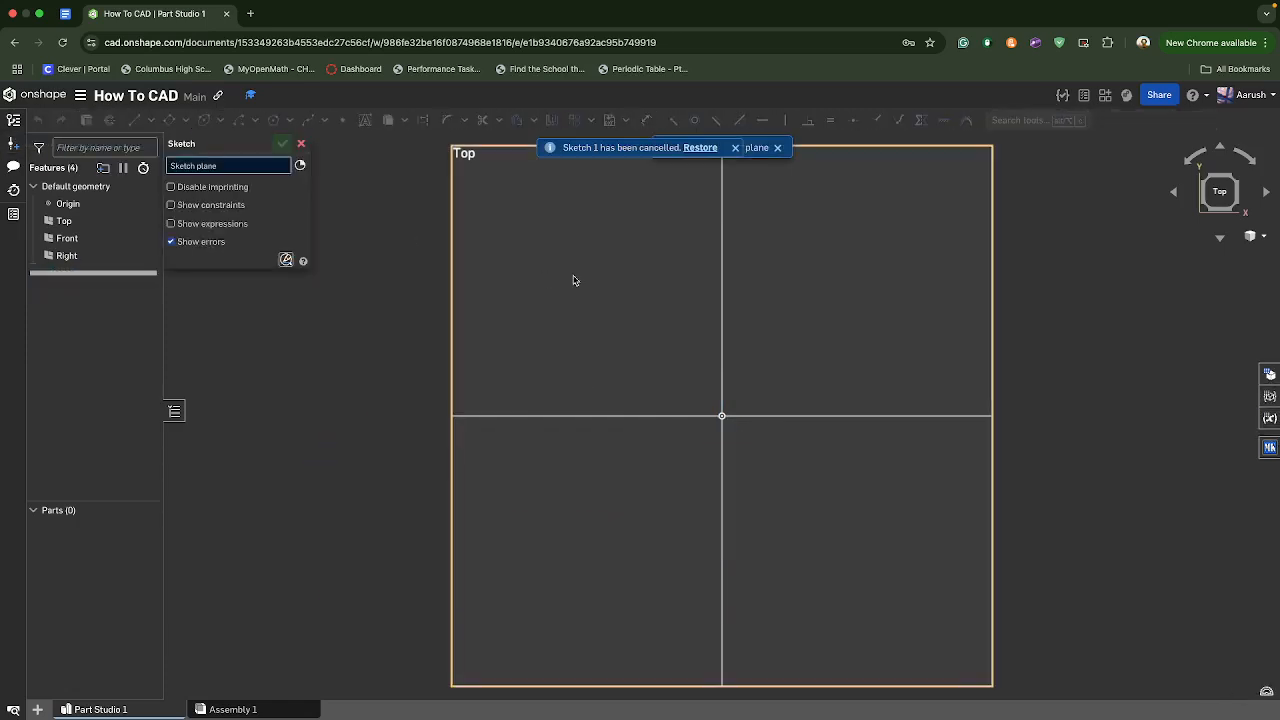
click(573, 280)
- Draw a center point circle about 4.43 in in diameter centred on the origin
click(220, 120)
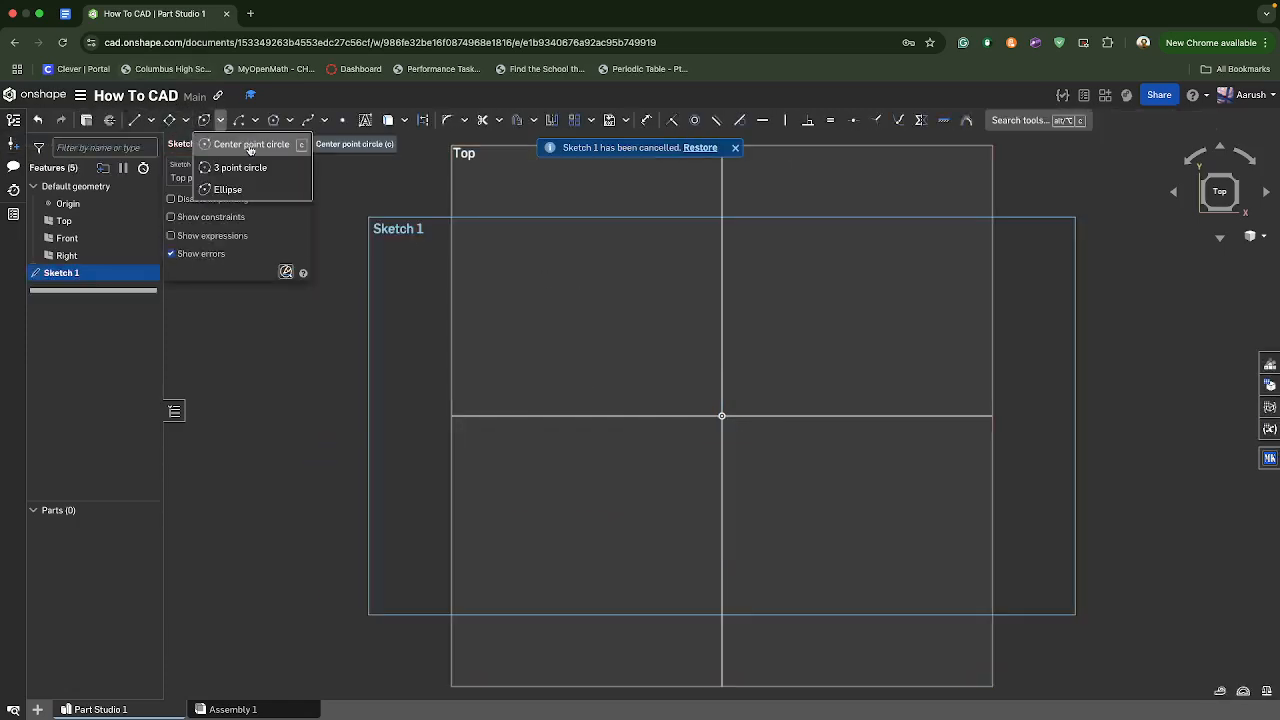
click(250, 145)
click(722, 415)
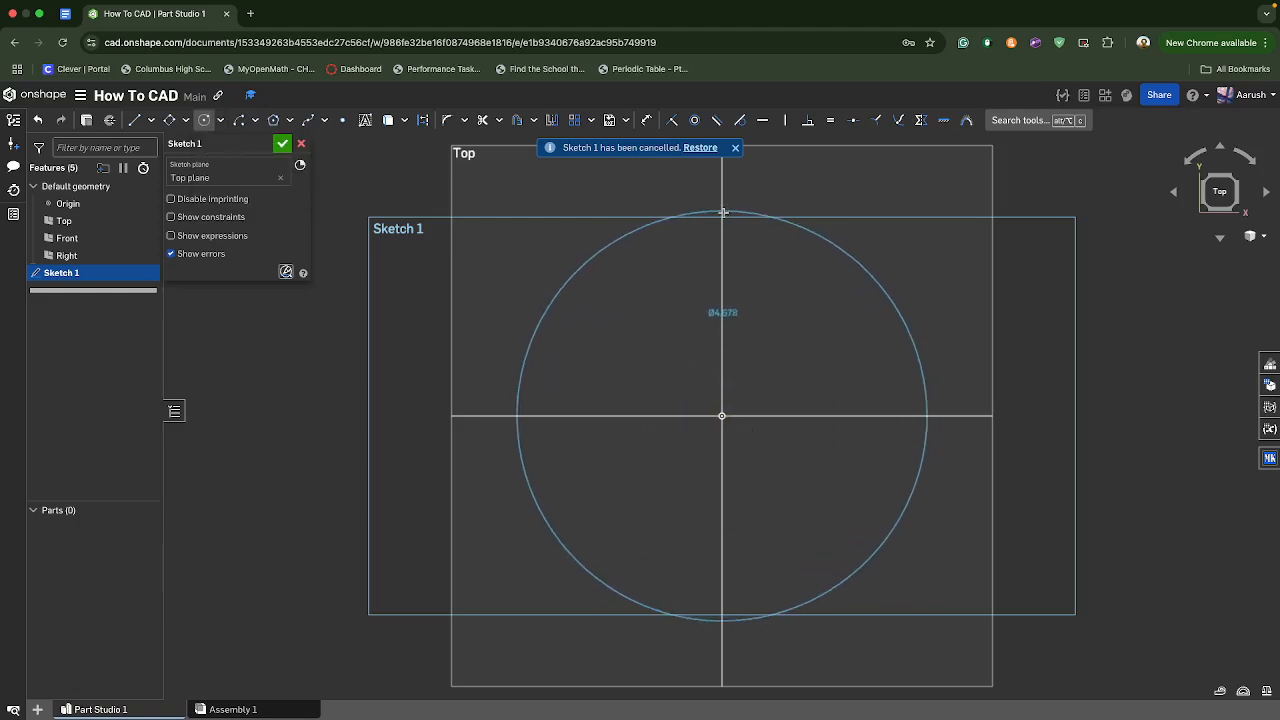
click(722, 217)
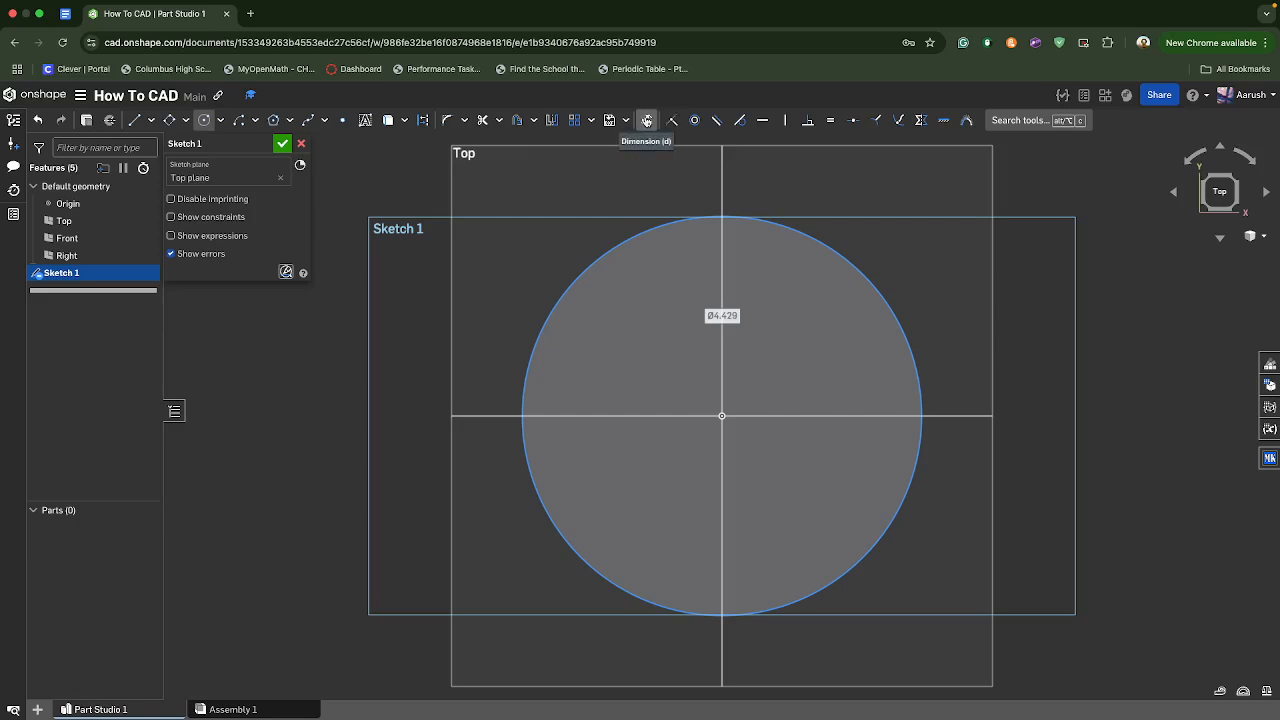
- Add a diameter dimension to the circle, place it beside the circle and set it to 50 in
click(647, 120)
click(530, 366)
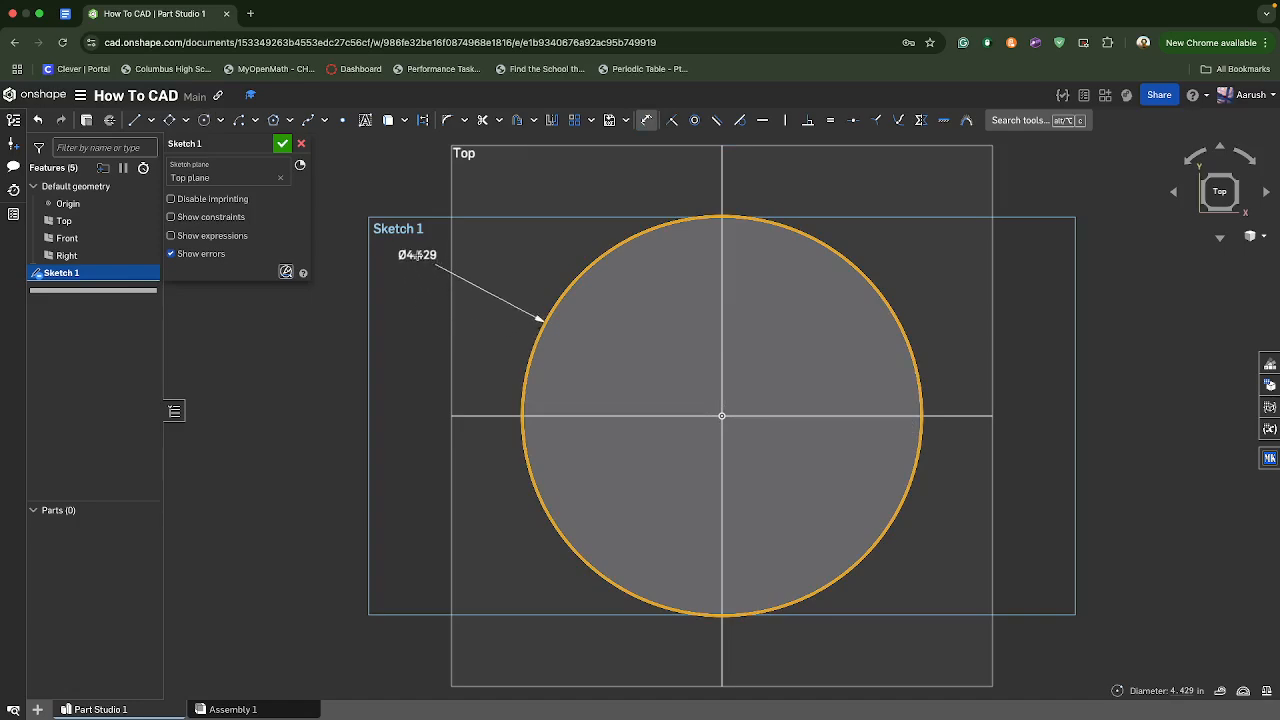
click(438, 367)
text(50)
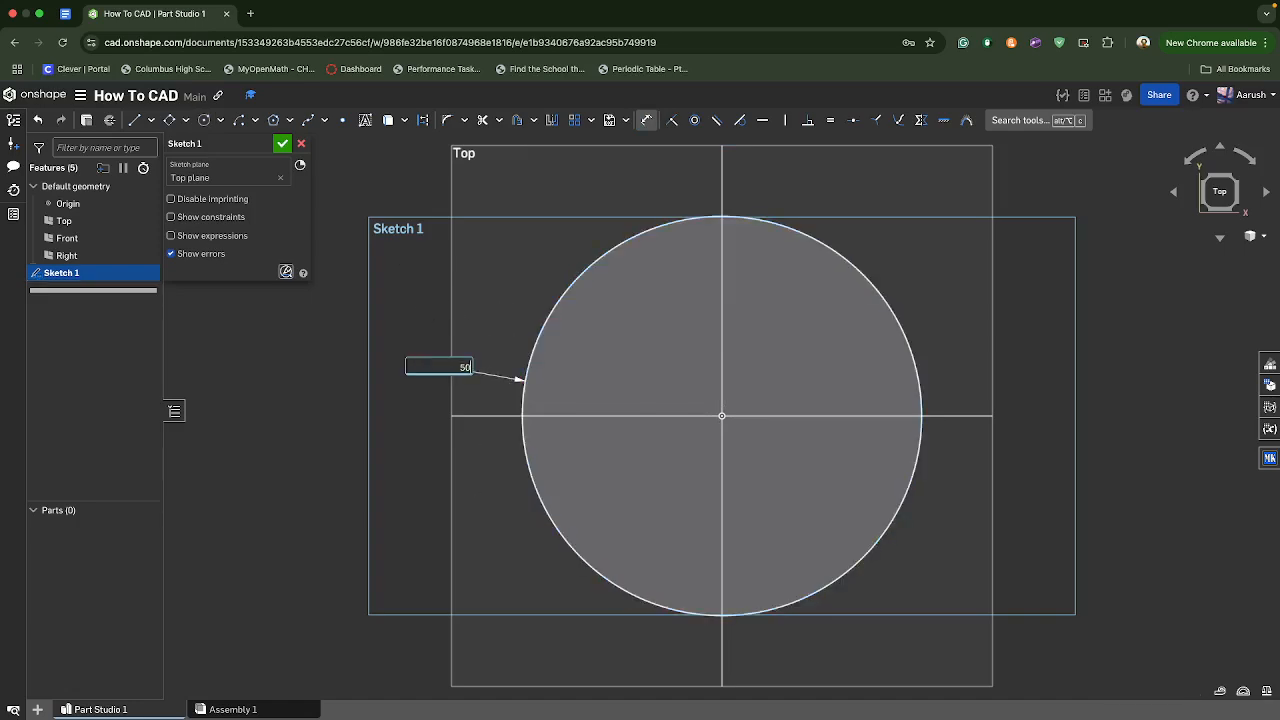
key(Return)
- Set the circle's diameter dimension to 0.2 in
scroll(597, 477, down, 8)
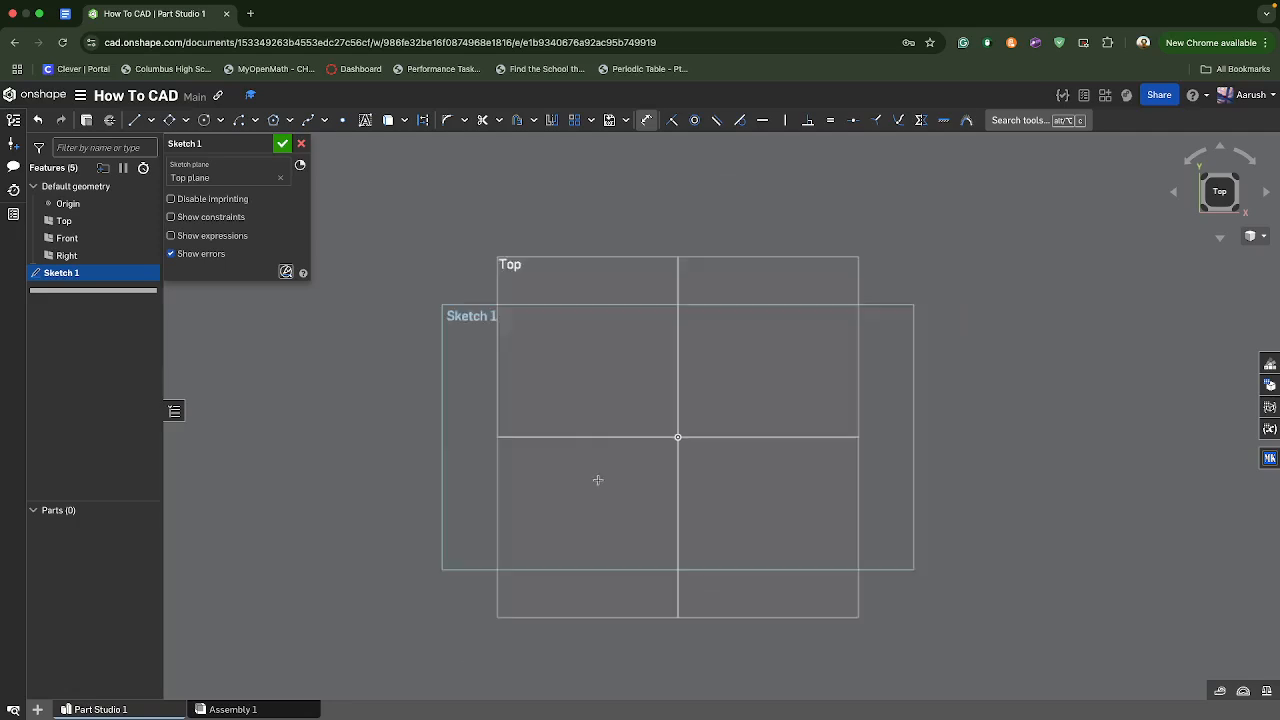
scroll(597, 477, up, 3)
double_click(524, 449)
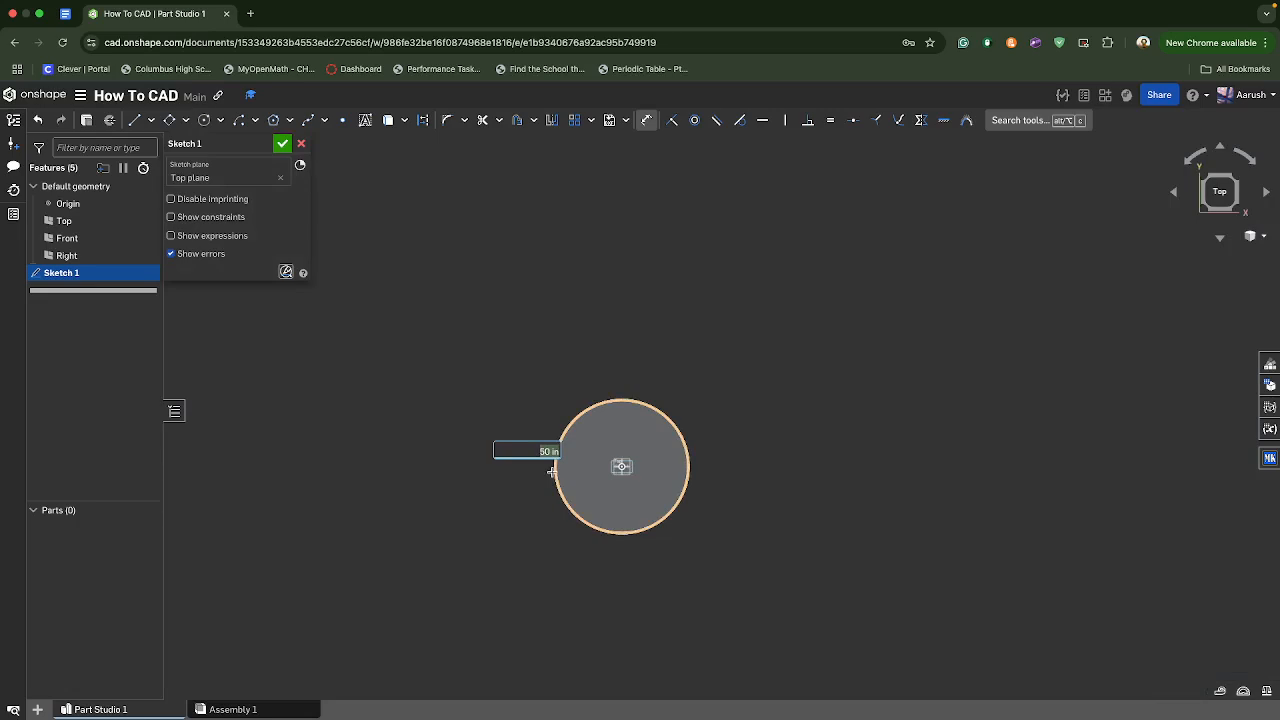
text(0.2)
key(Return)
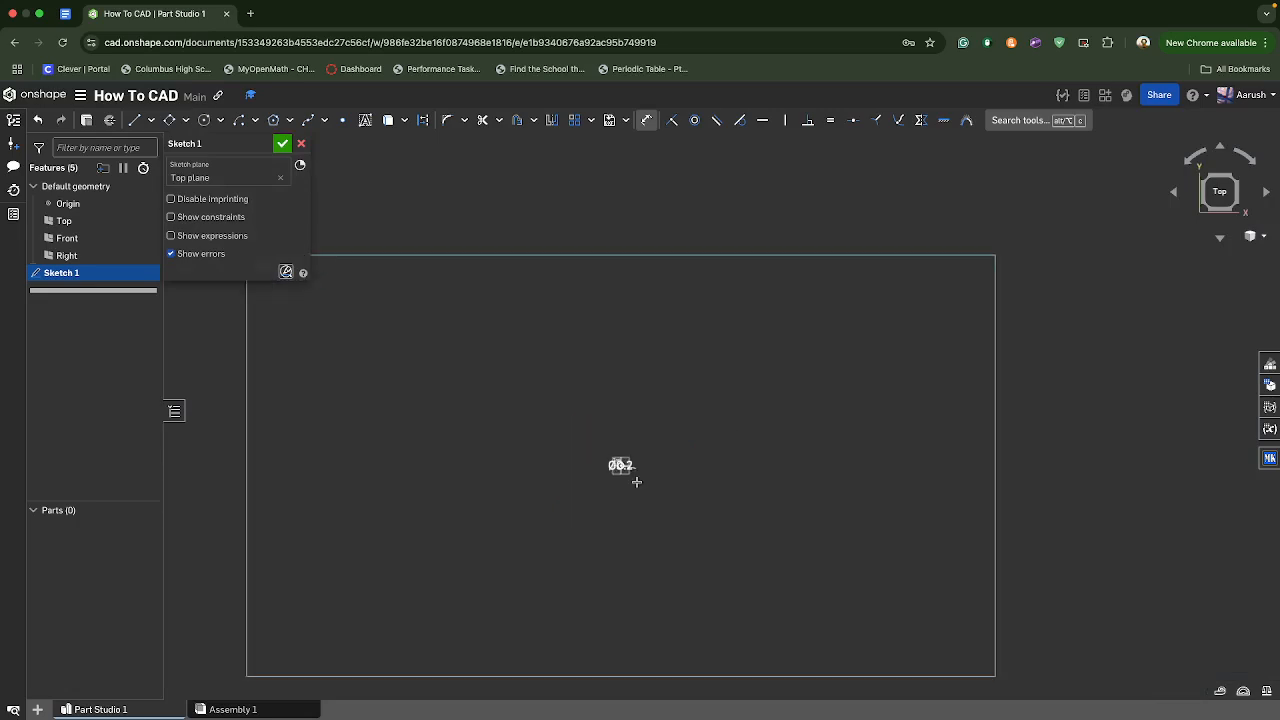
scroll(610, 462, down, 5)
scroll(608, 462, up, 8)
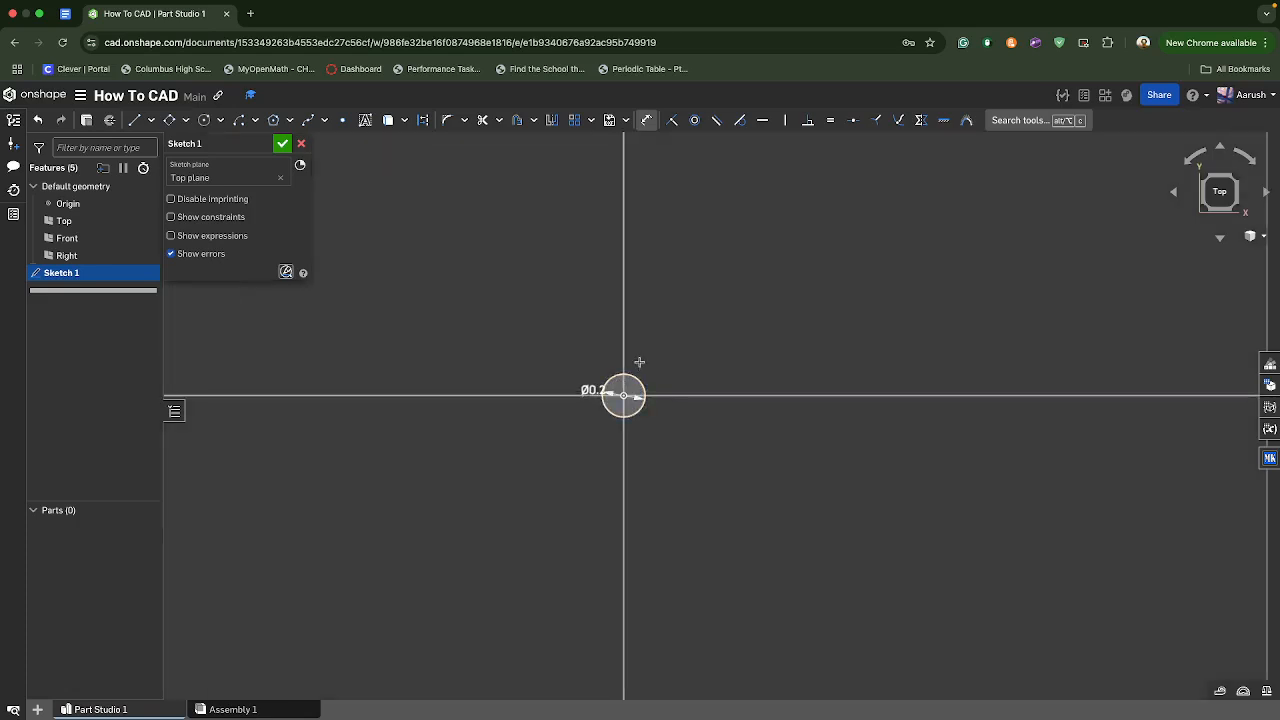
- Try to add a distance dimension between the circle's centre at the origin and the Front plane line
key(d)
click(603, 437)
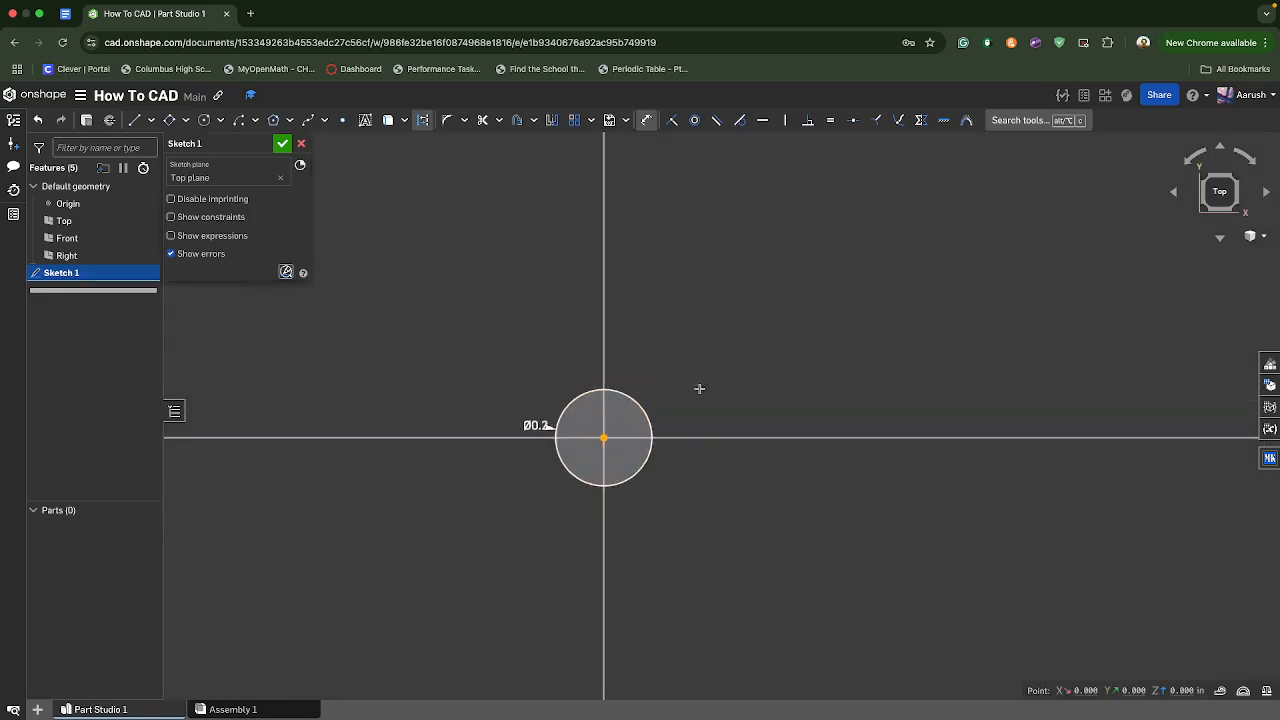
click(729, 437)
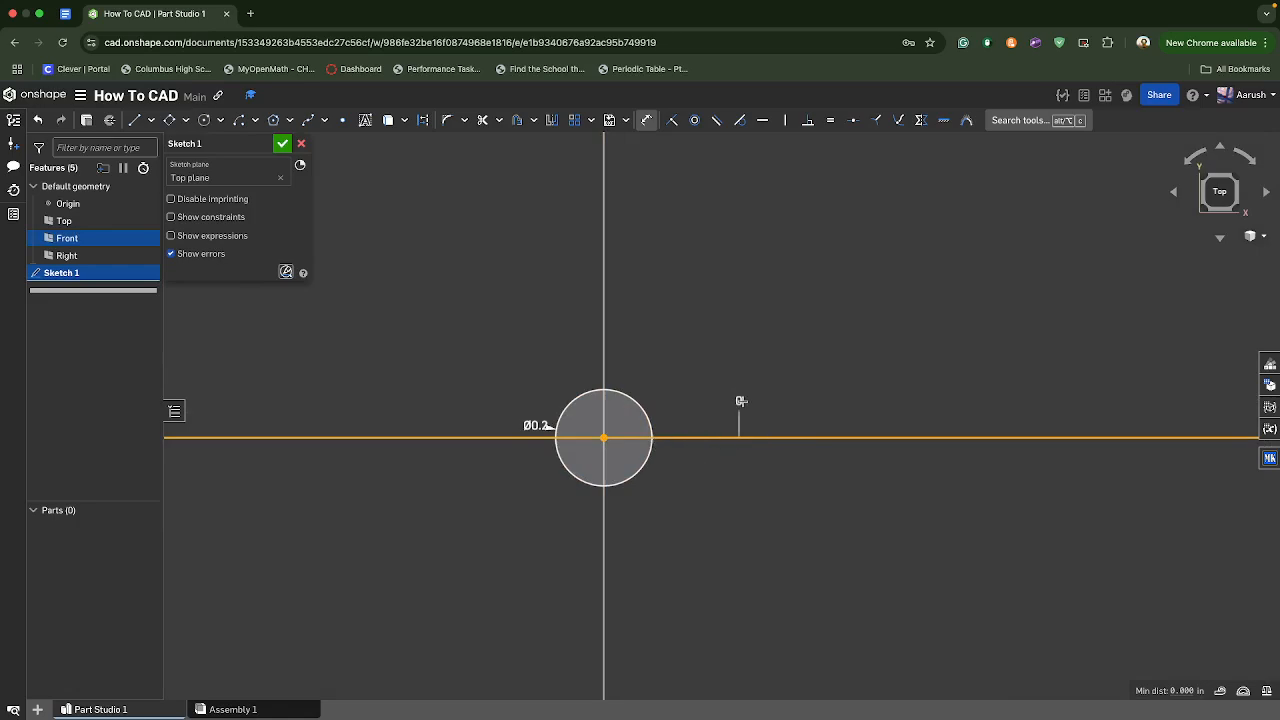
click(729, 313)
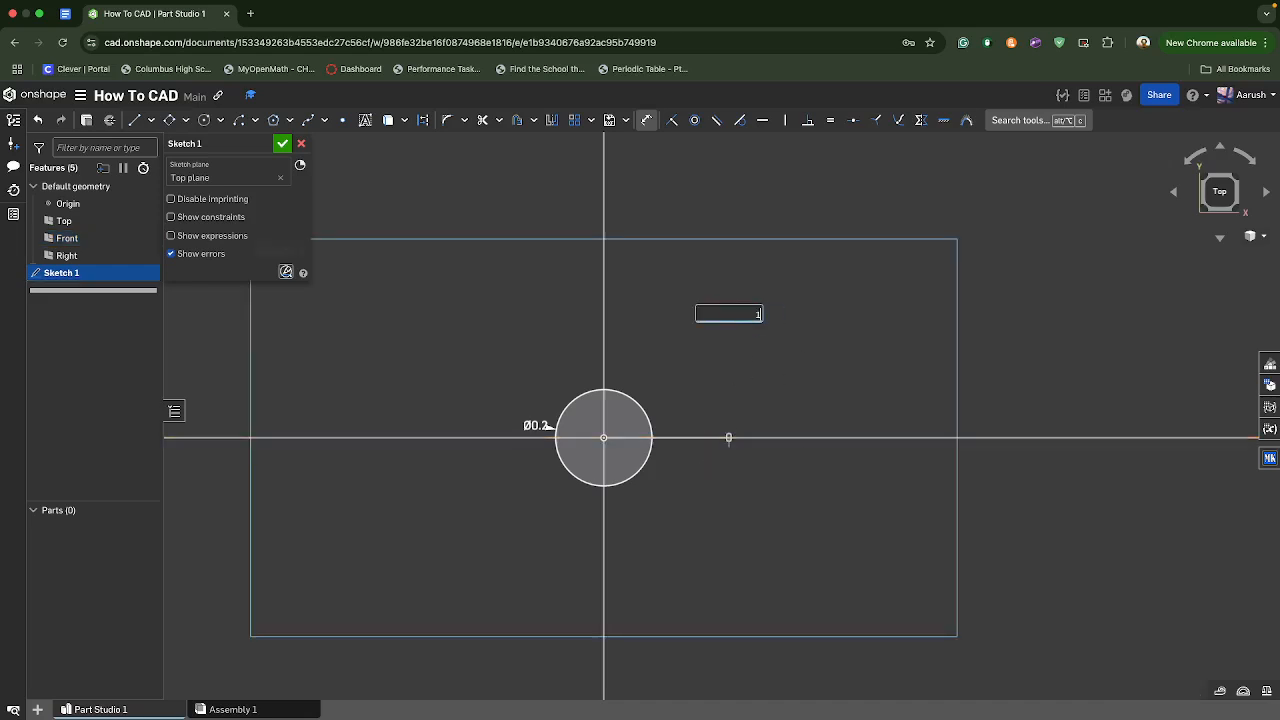
key(Return)
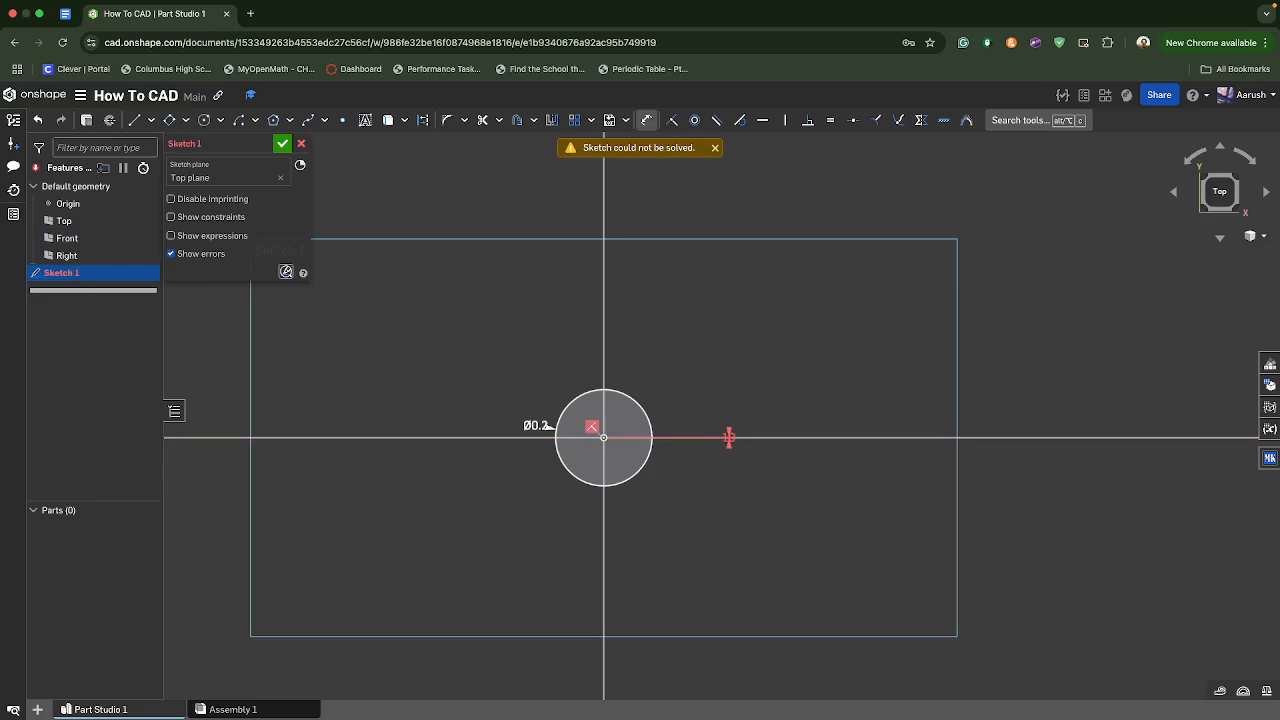
- Discard the sketch with the dimensioned circle and start an empty one on the Top plane
click(715, 148)
click(298, 145)
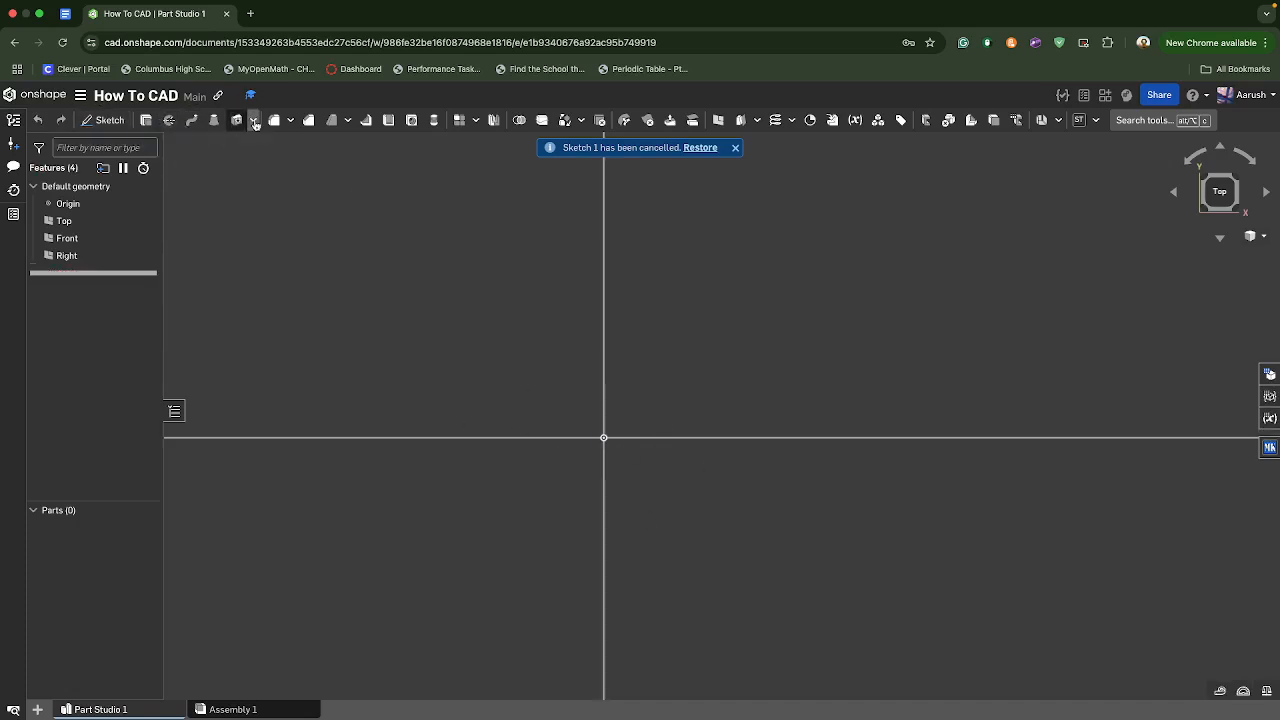
click(105, 120)
- Draw a tilted aligned rectangle about 0.136 by 0.124 in, above the horizontal axis and left of the origin
click(169, 120)
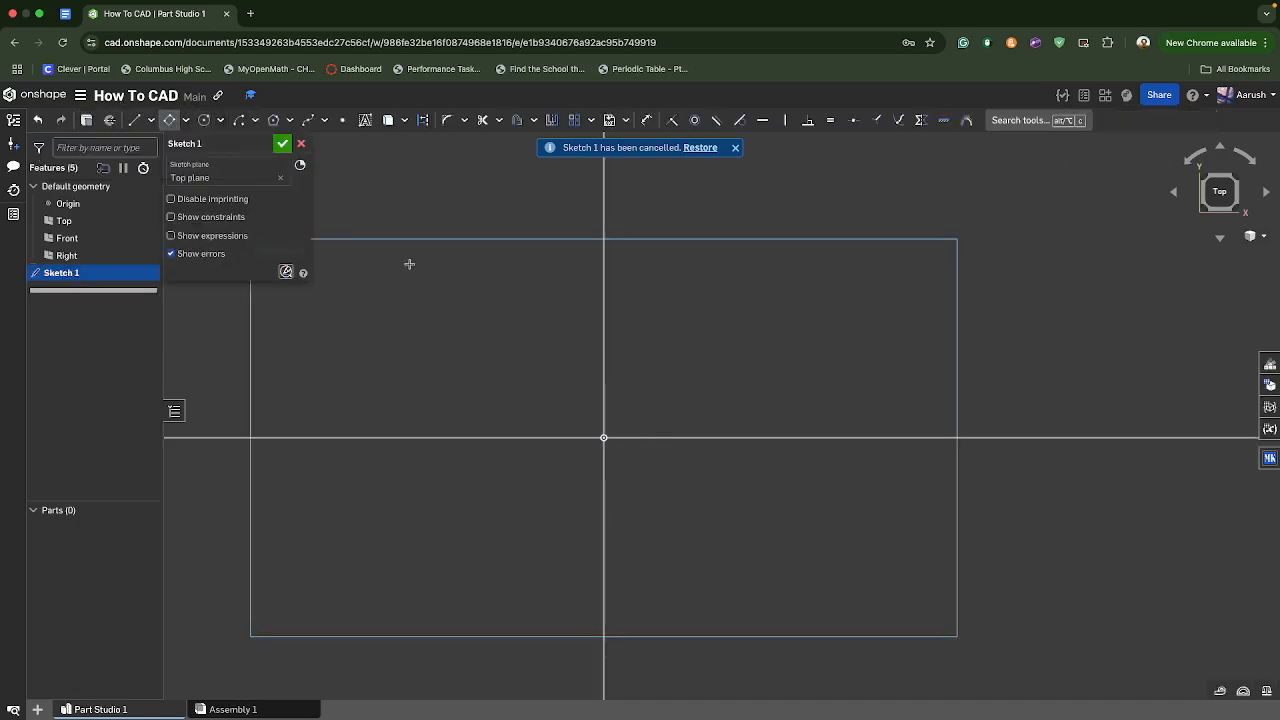
click(453, 308)
click(385, 331)
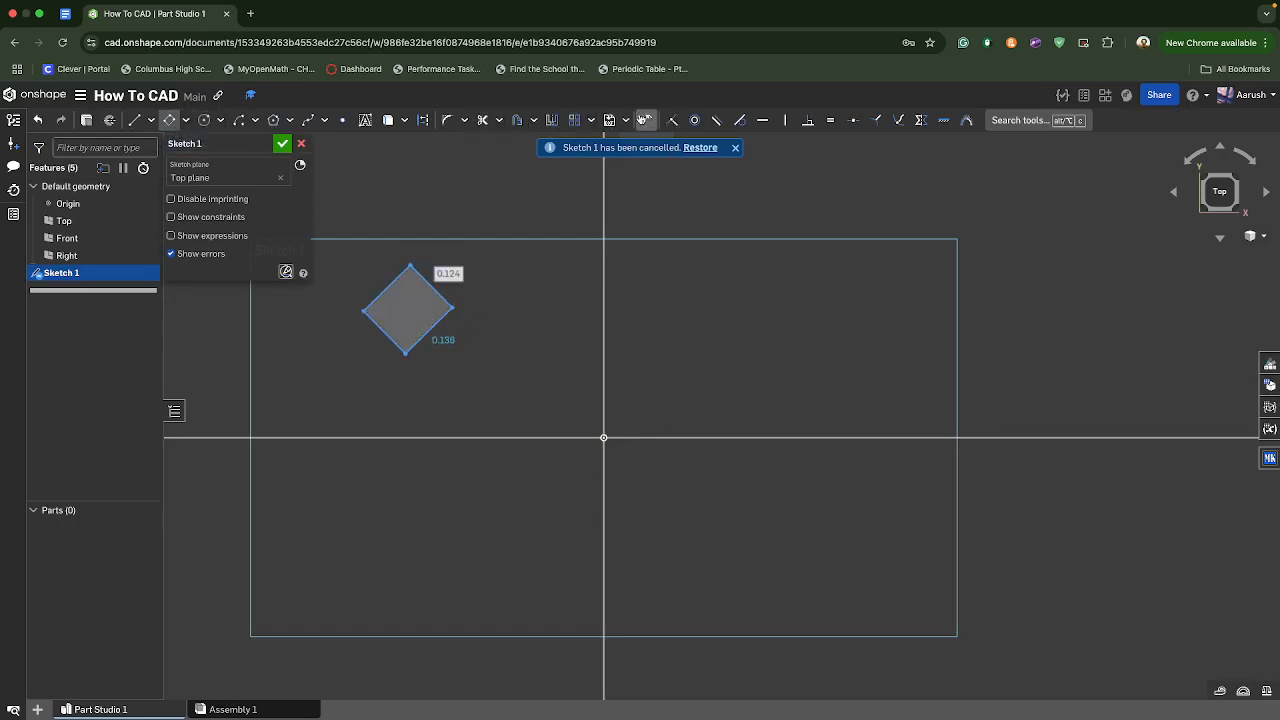
- Add an angle dimension between the rectangle's lower-right edge and the Front plane line and set it to 10 degrees
key(d)
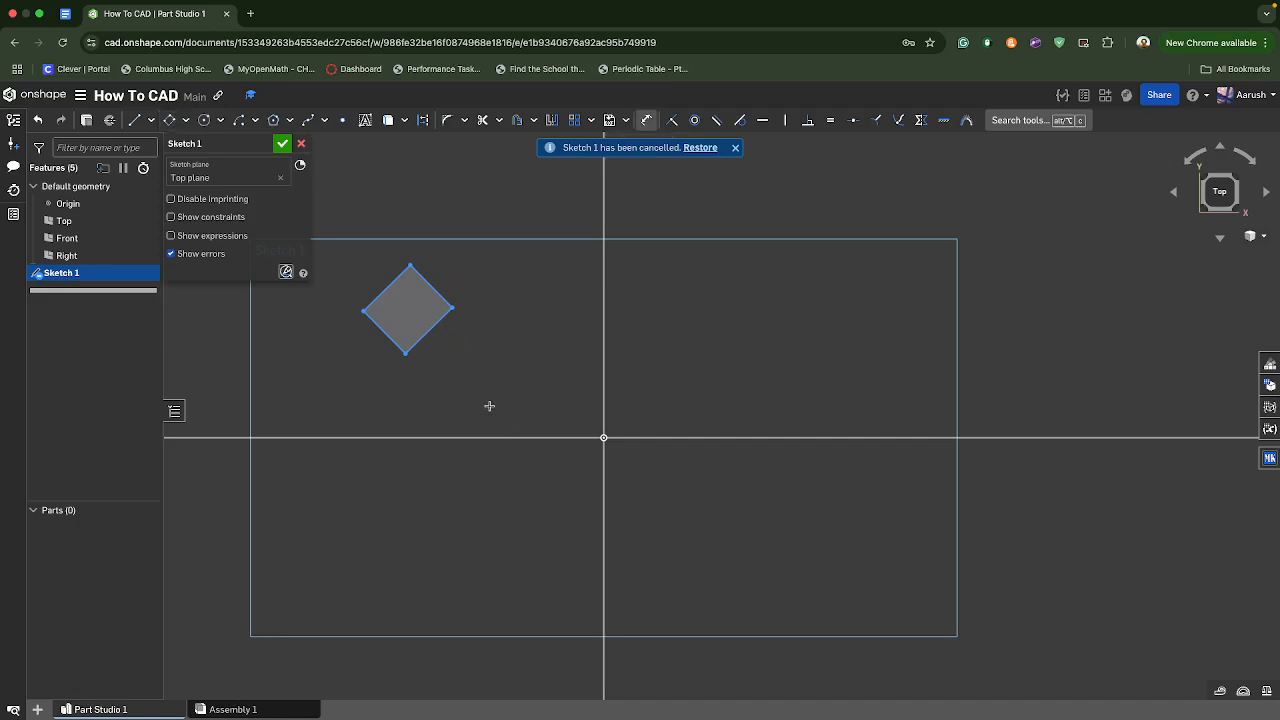
click(419, 335)
click(545, 437)
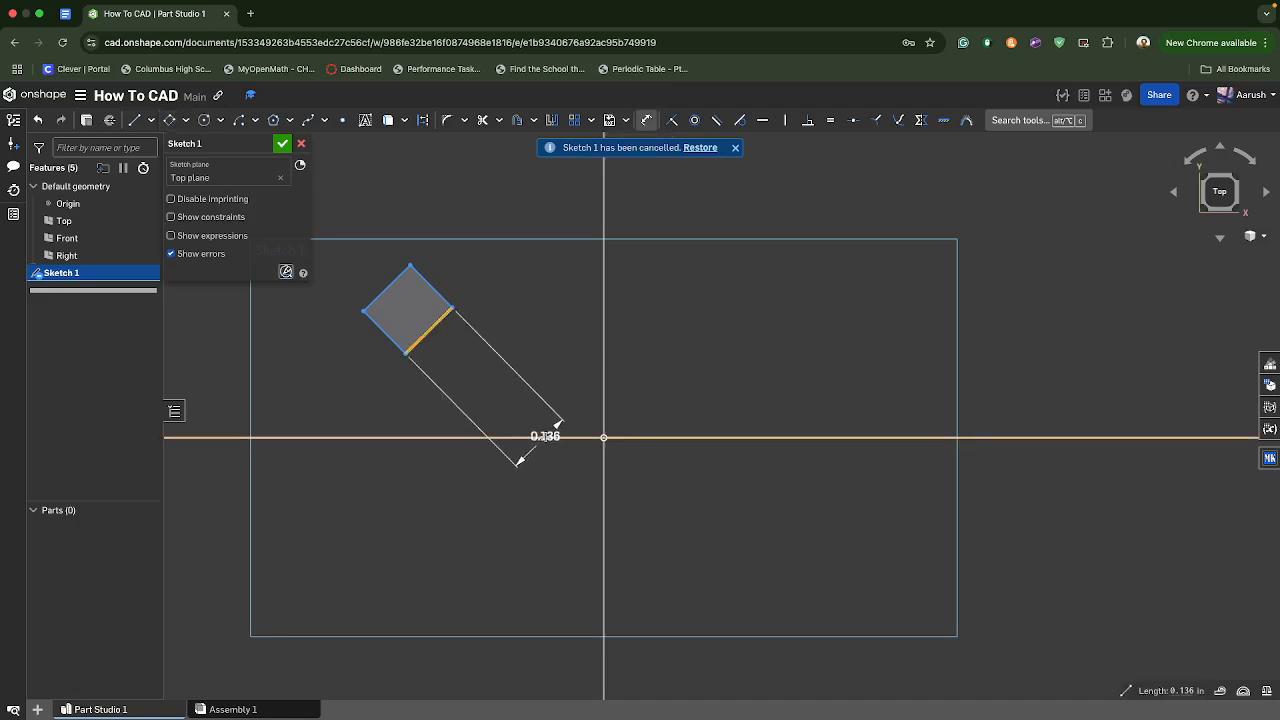
click(654, 314)
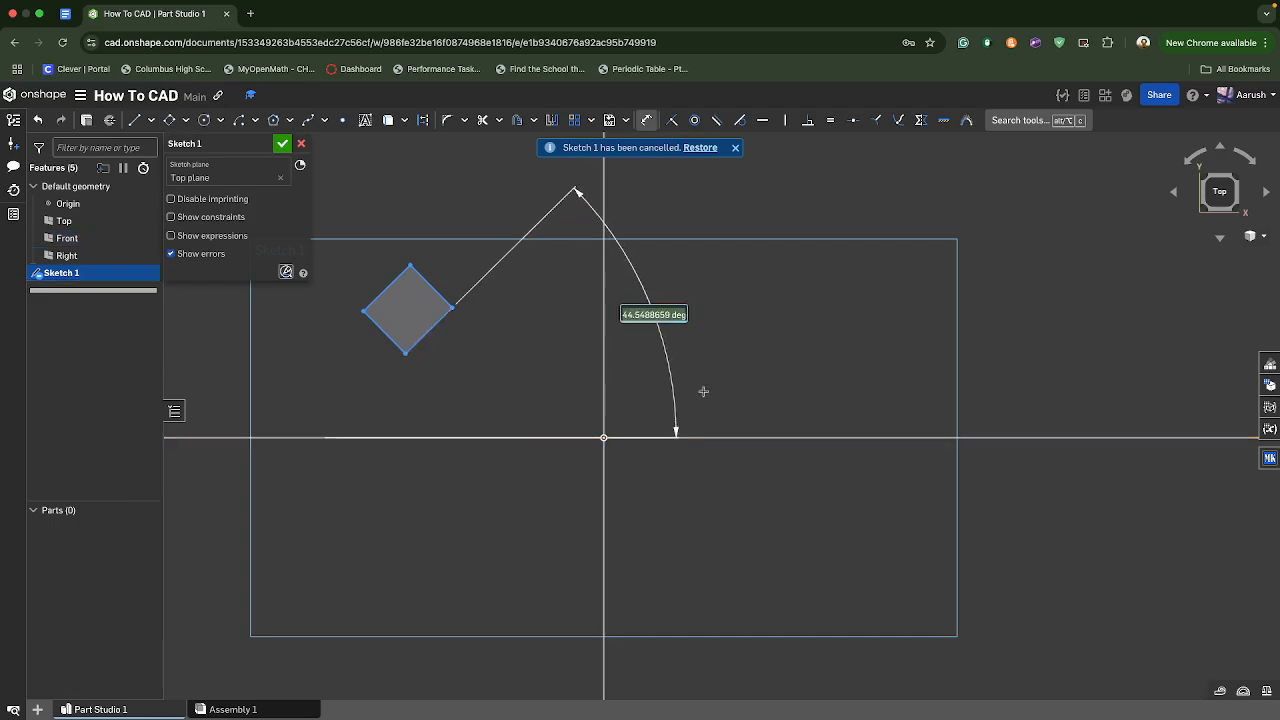
text(10)
key(Return)
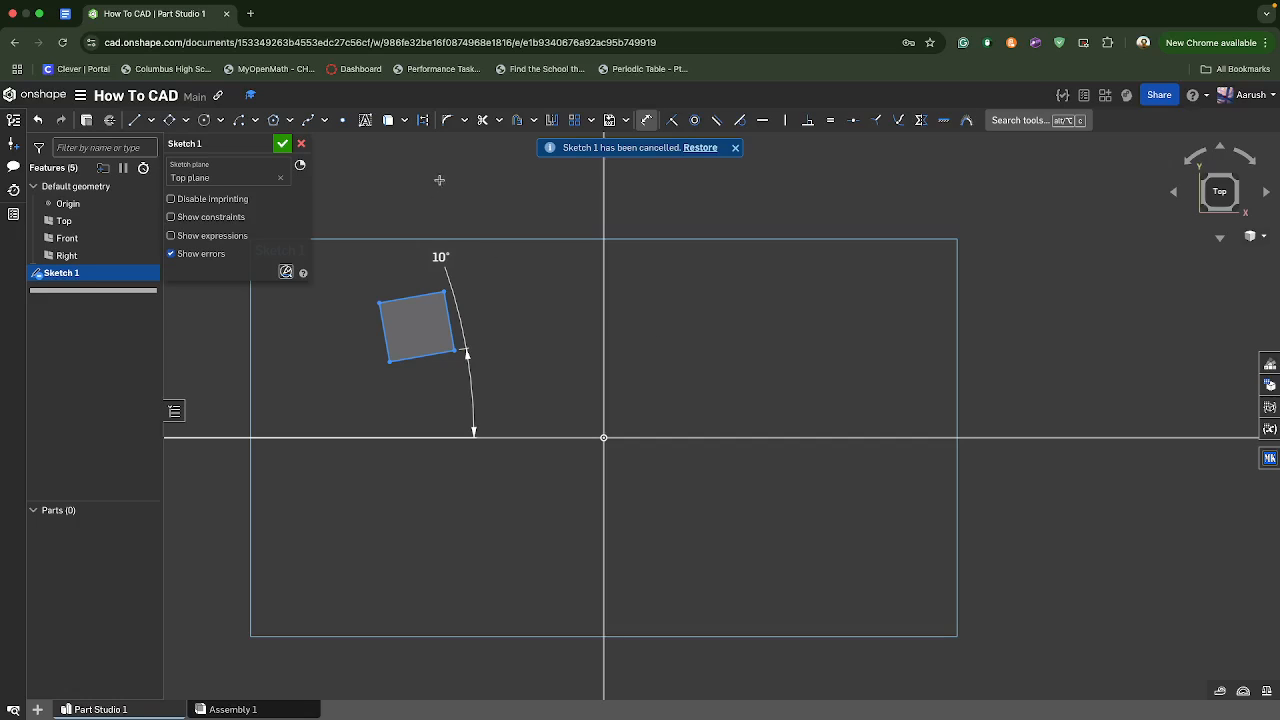
- Discard the sketch with the tilted rectangle and start an empty one on the Top plane
click(301, 144)
scroll(428, 423, down, 5)
scroll(429, 423, down, 8)
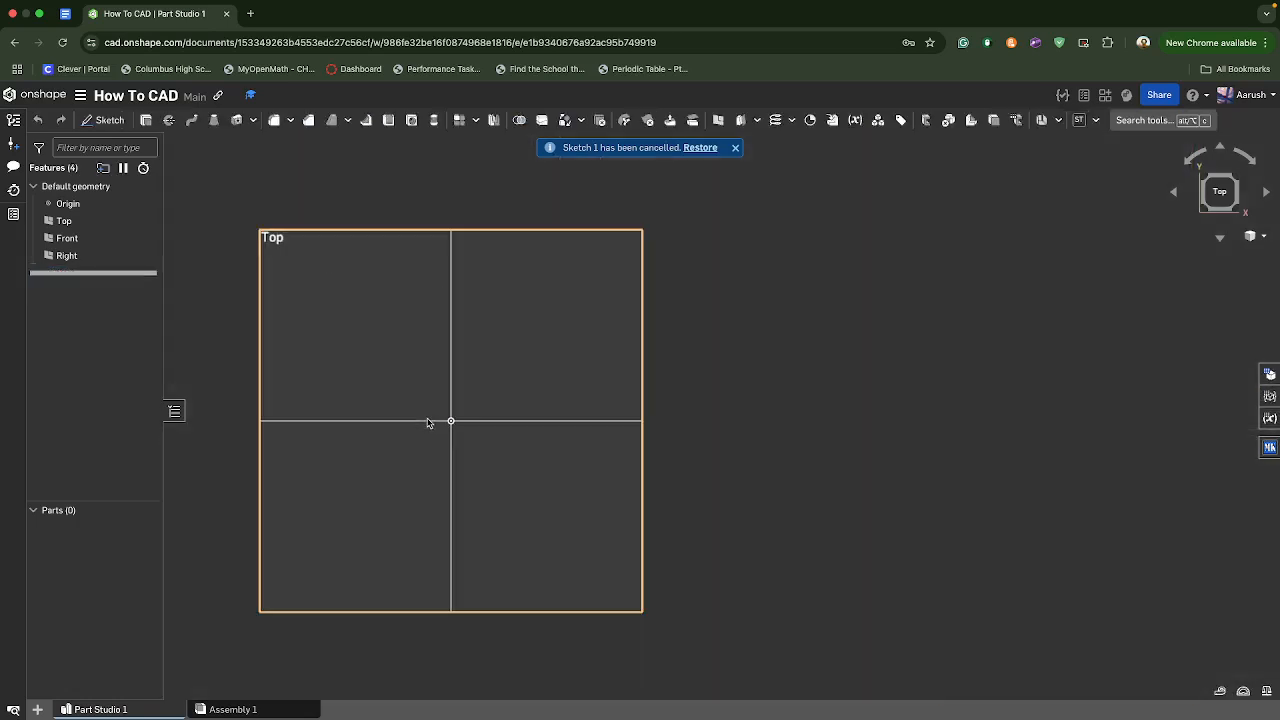
middle_drag(430, 423, 530, 455)
click(132, 120)
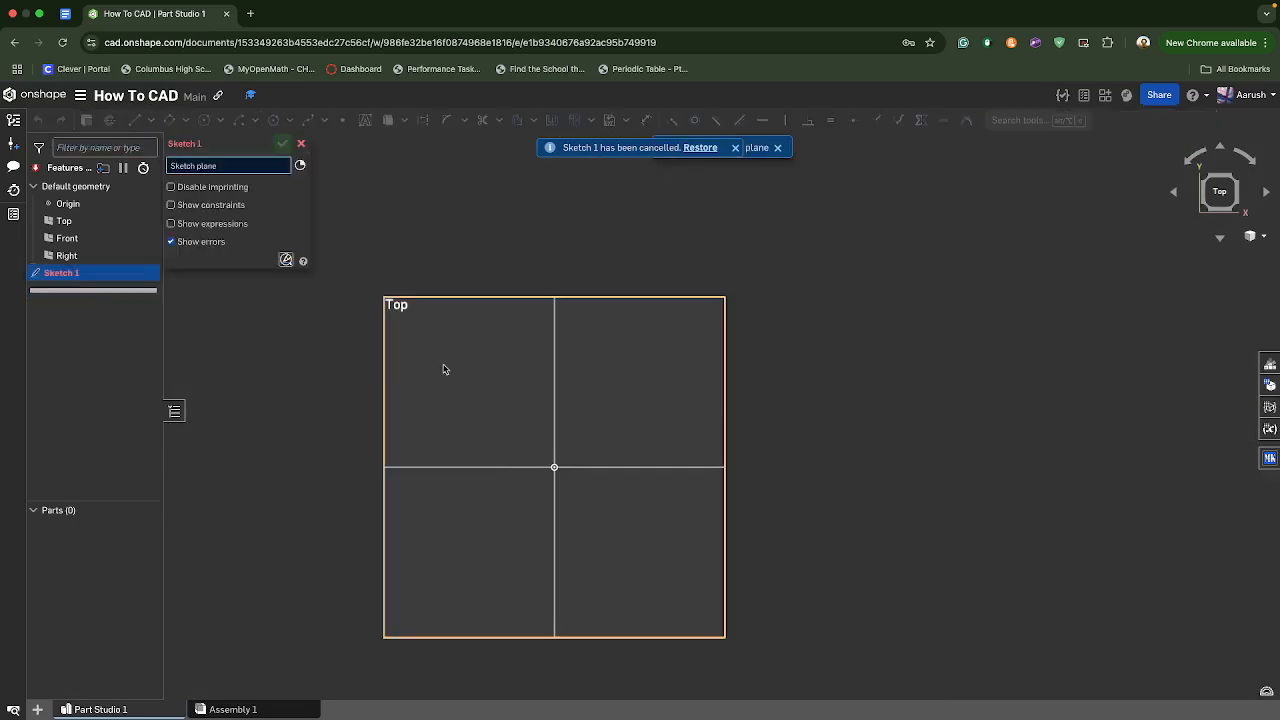
click(443, 366)
- Draw a corner rectangle about 2.48 in wide and 2.36 in high with its lower edge on the horizontal axis, spanning the origin
click(185, 121)
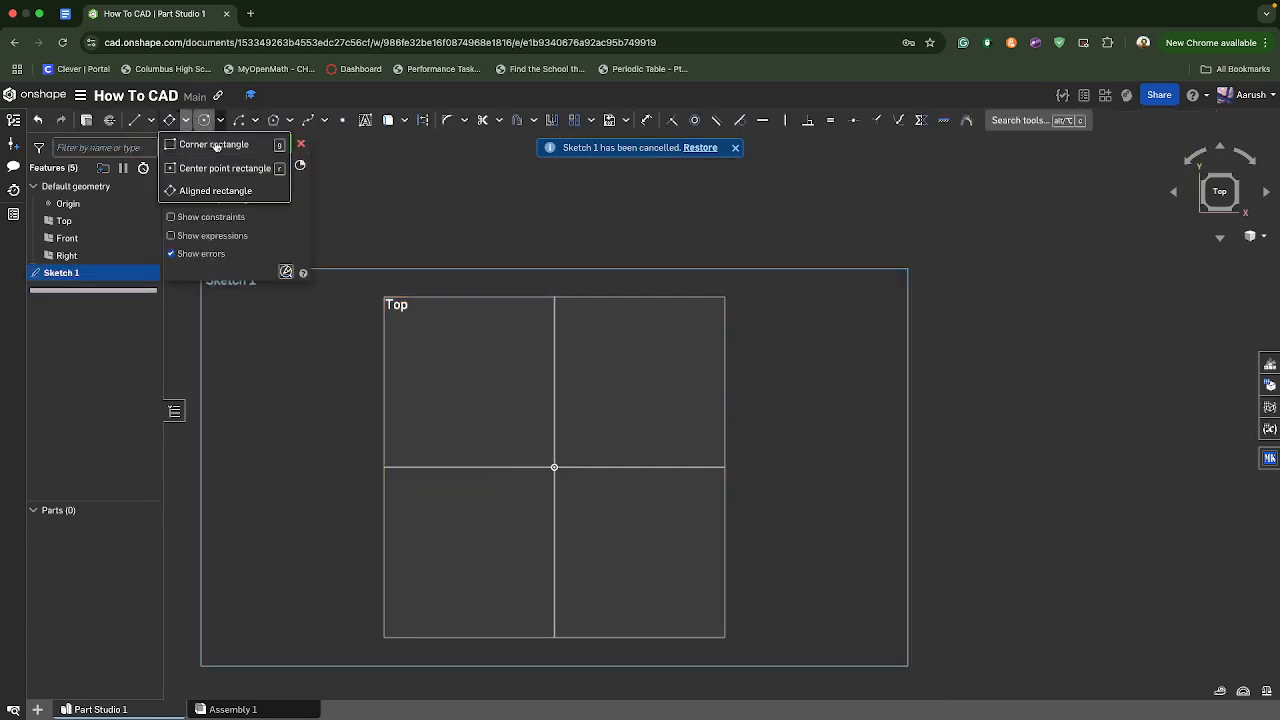
click(225, 144)
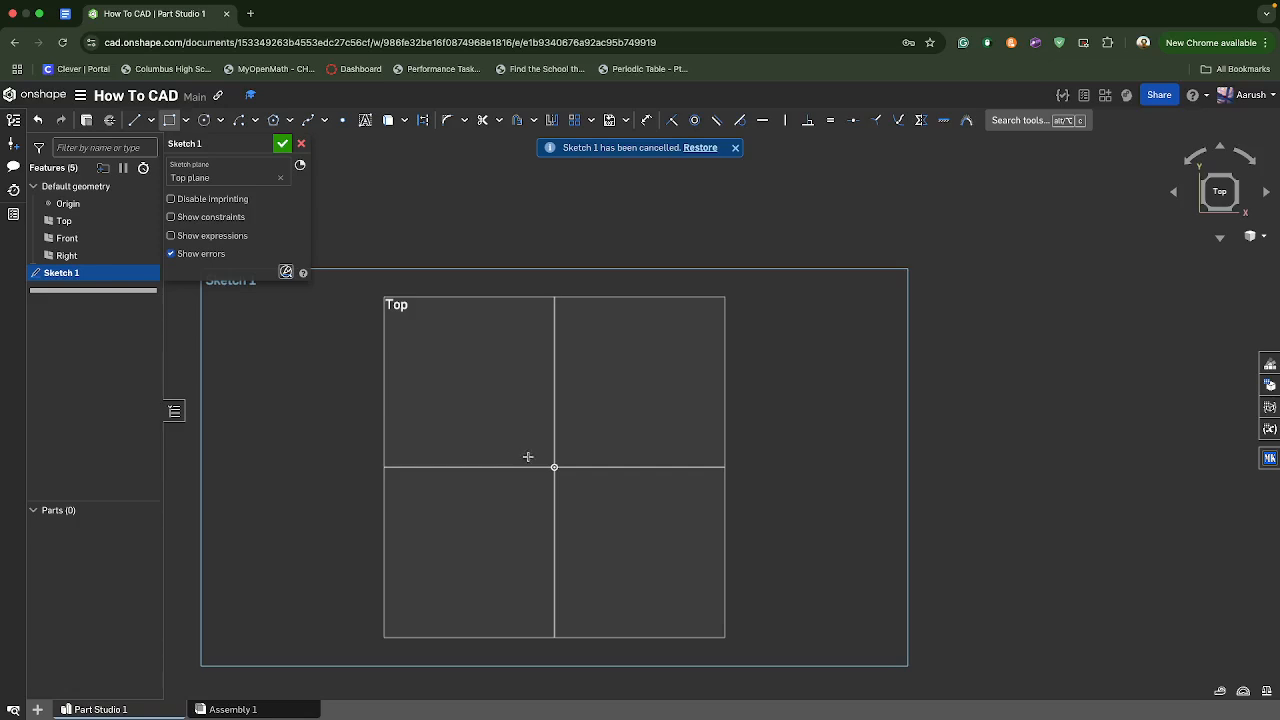
click(473, 467)
click(610, 333)
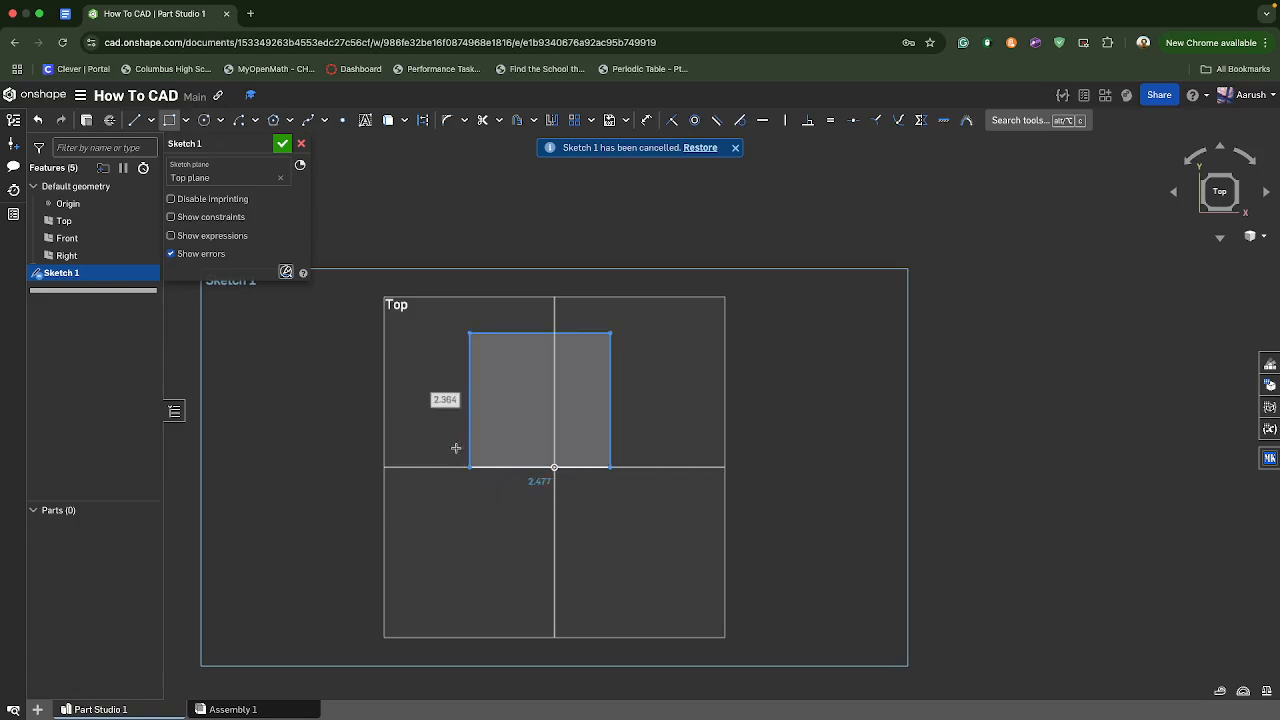
- Dimension the rectangle's left edge, place the dimension outside the shape and set it to 1 in
key(d)
click(469, 395)
click(362, 384)
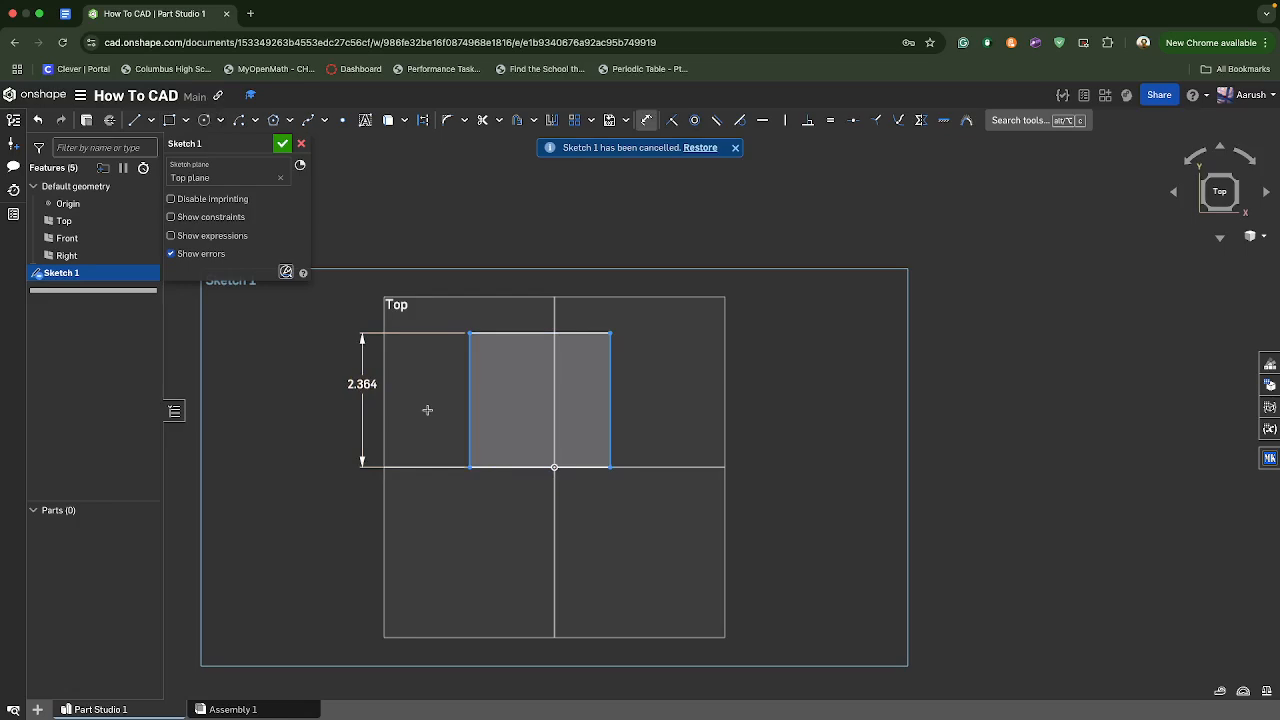
double_click(366, 386)
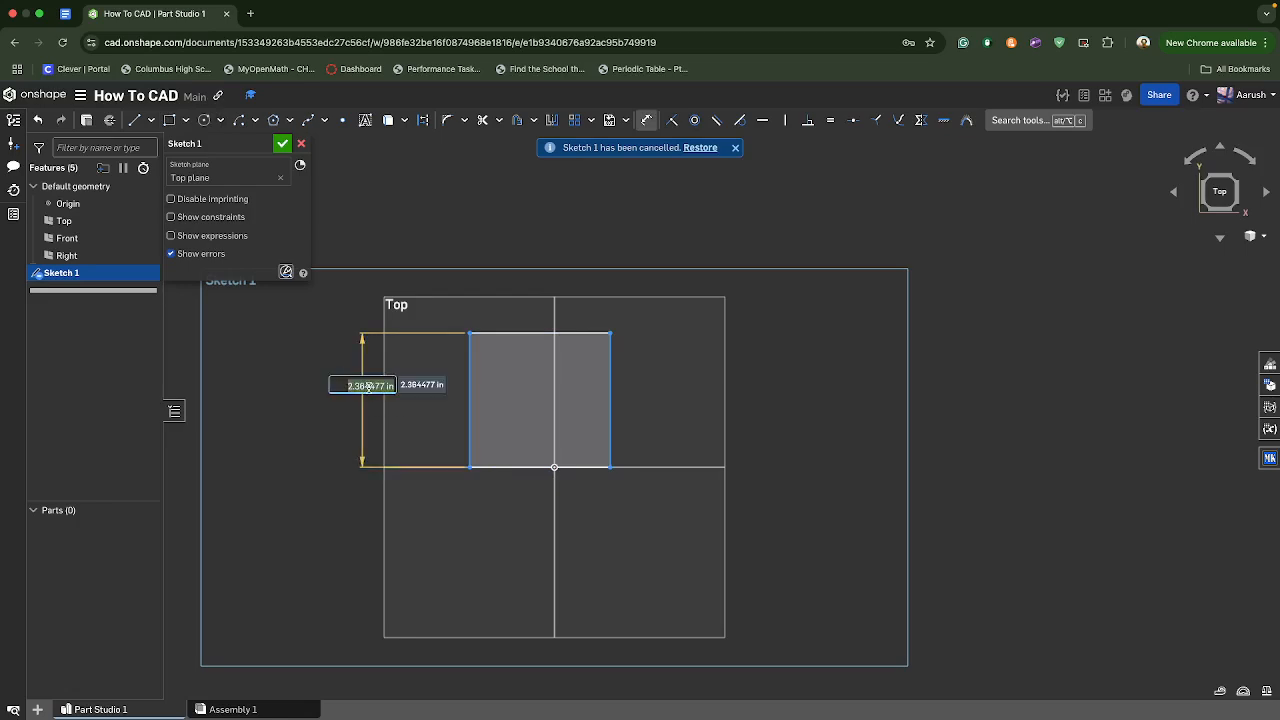
text(1)
key(Return)
- Dimension the rectangle's lower edge, place the dimension below it and set it to 1 in
click(537, 467)
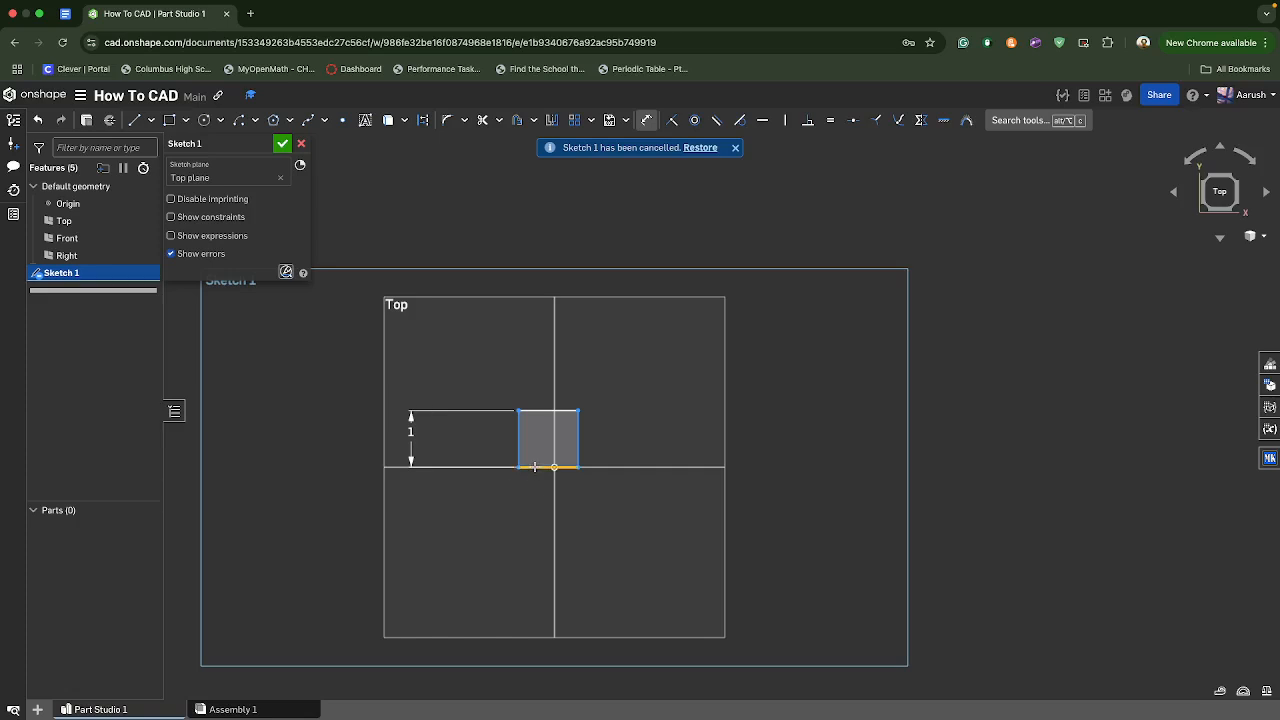
click(540, 528)
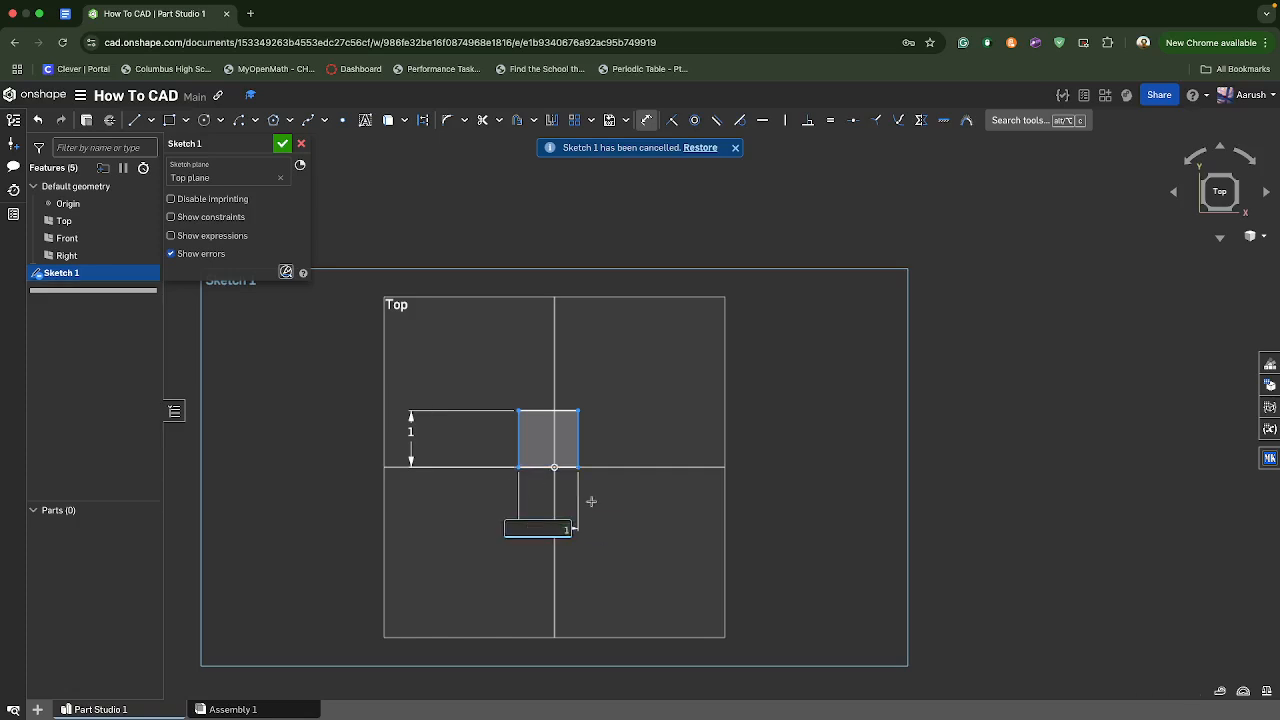
scroll(552, 412, up, 3)
key(Return)
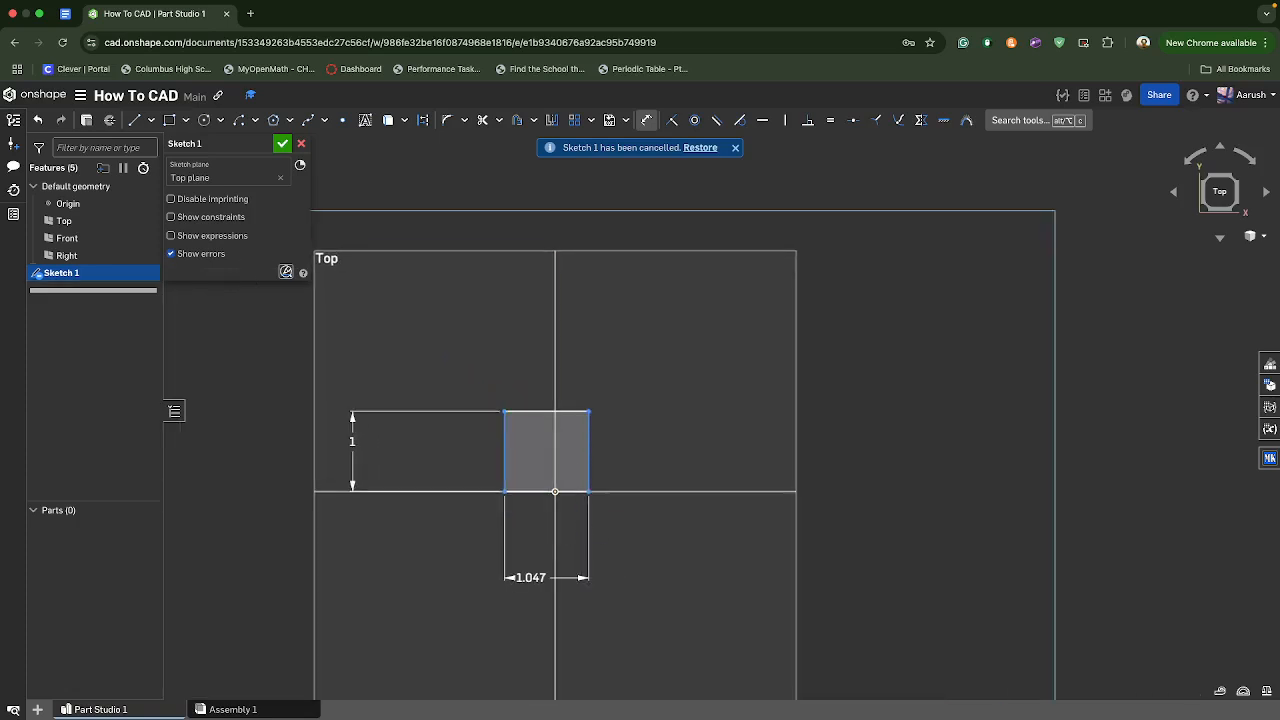
scroll(548, 393, up, 2)
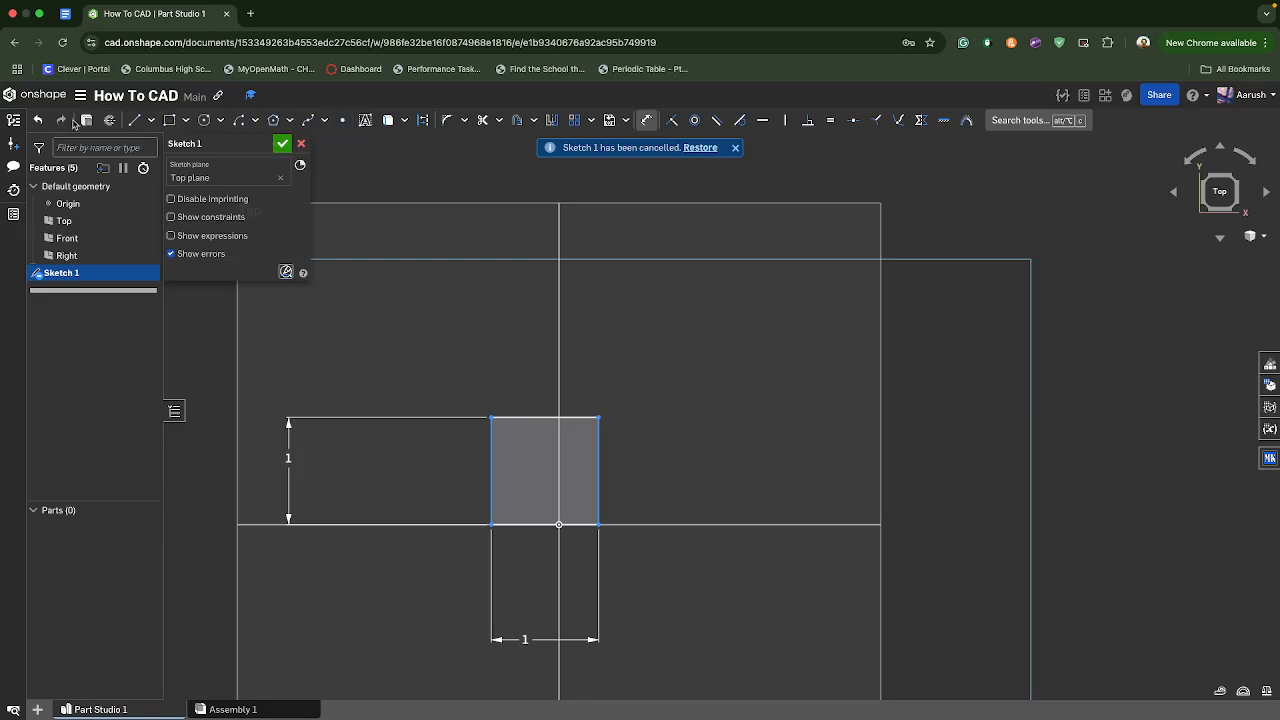
- Accept the sketch with the square, then reopen it for editing and accept it again
click(282, 144)
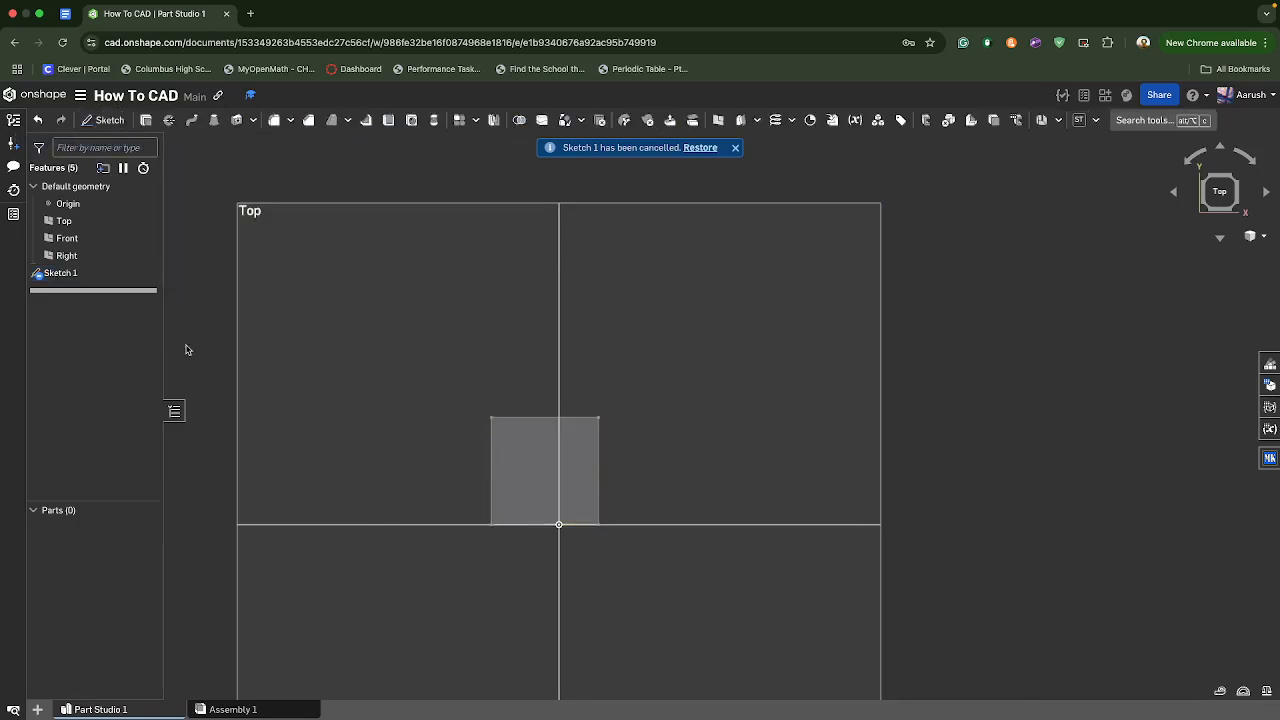
double_click(110, 273)
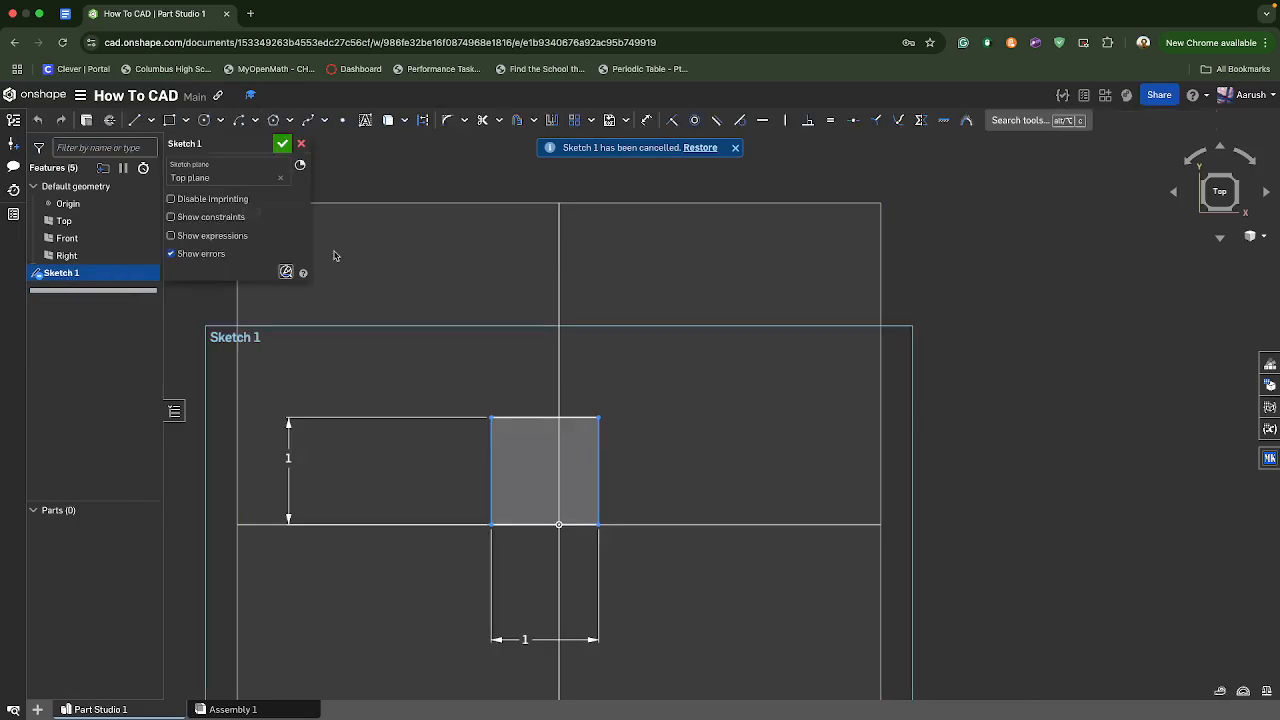
click(282, 145)
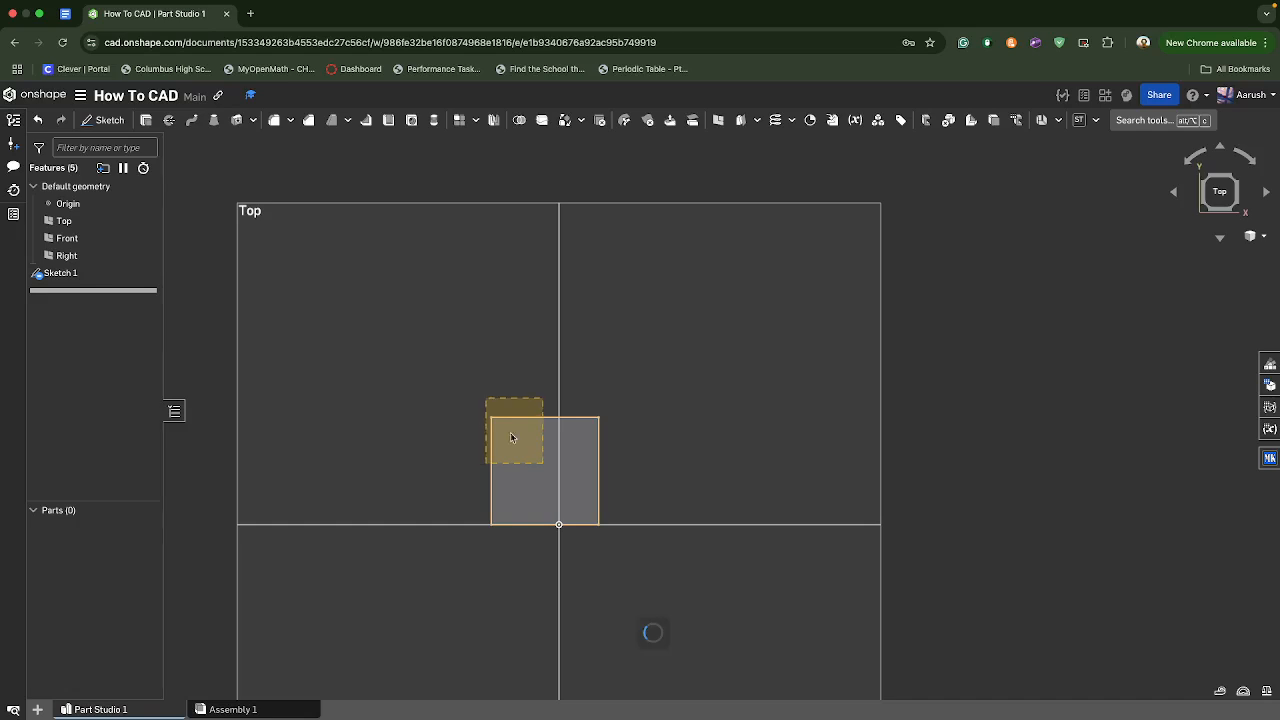
- Examine the square and the default planes from several angles and return to the Top view
click(500, 438)
click(573, 418)
click(221, 357)
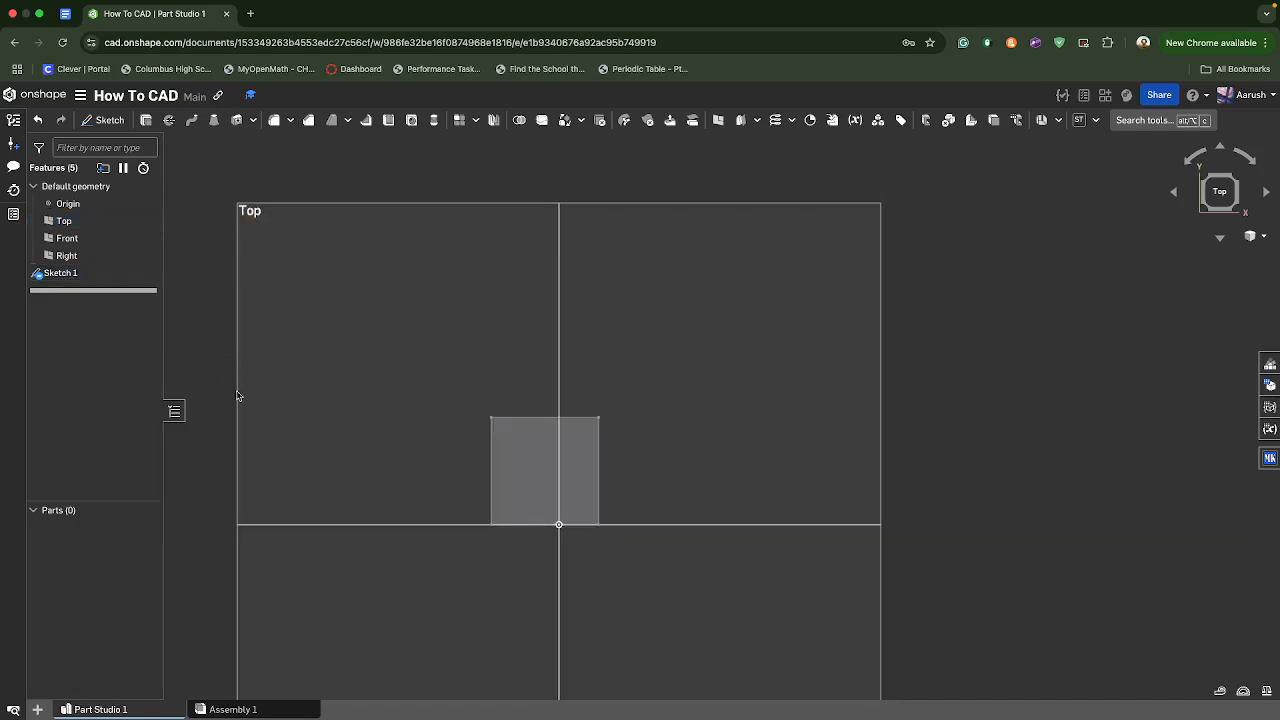
mouse_move(652, 180)
mouse_down()
mouse_move(461, 444)
mouse_move(492, 443)
mouse_up()
click(205, 322)
mouse_move(492, 494)
right_down()
mouse_move(506, 464)
mouse_move(433, 384)
mouse_move(616, 363)
right_up()
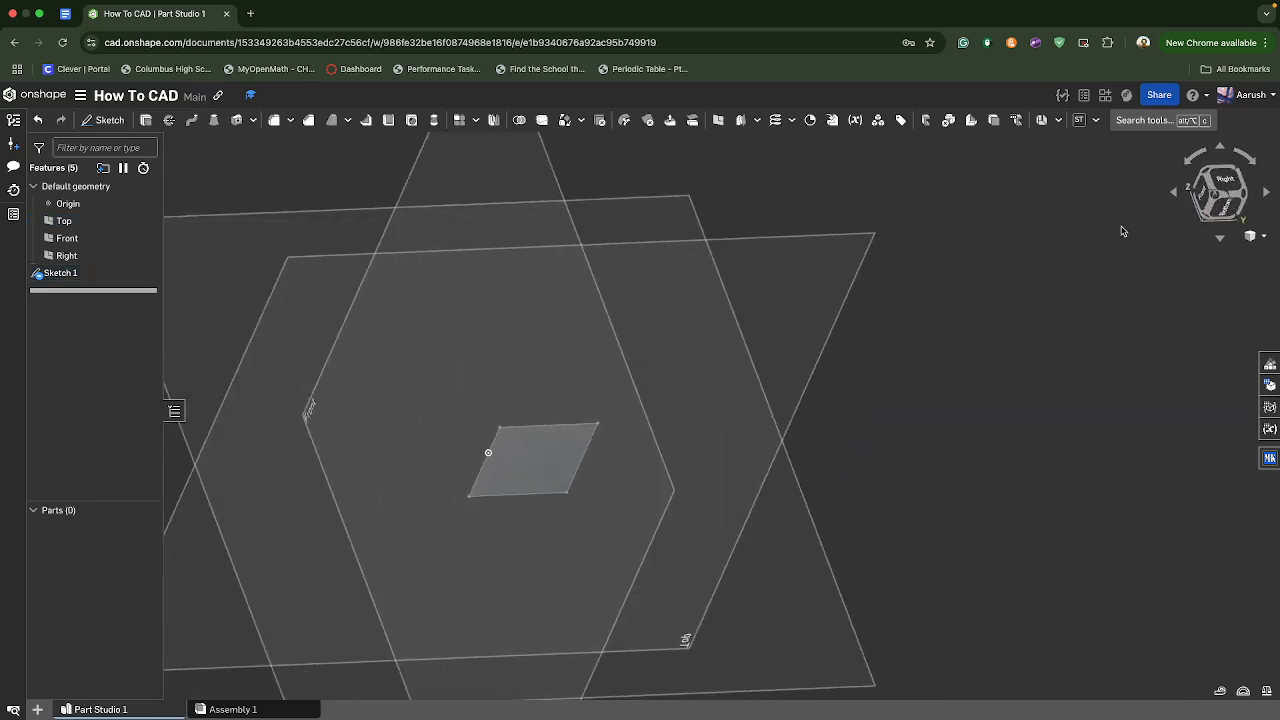
click(1236, 187)
drag(420, 224, 846, 537)
mouse_move(846, 537)
right_down()
mouse_move(1149, 363)
mouse_move(1220, 194)
right_up()
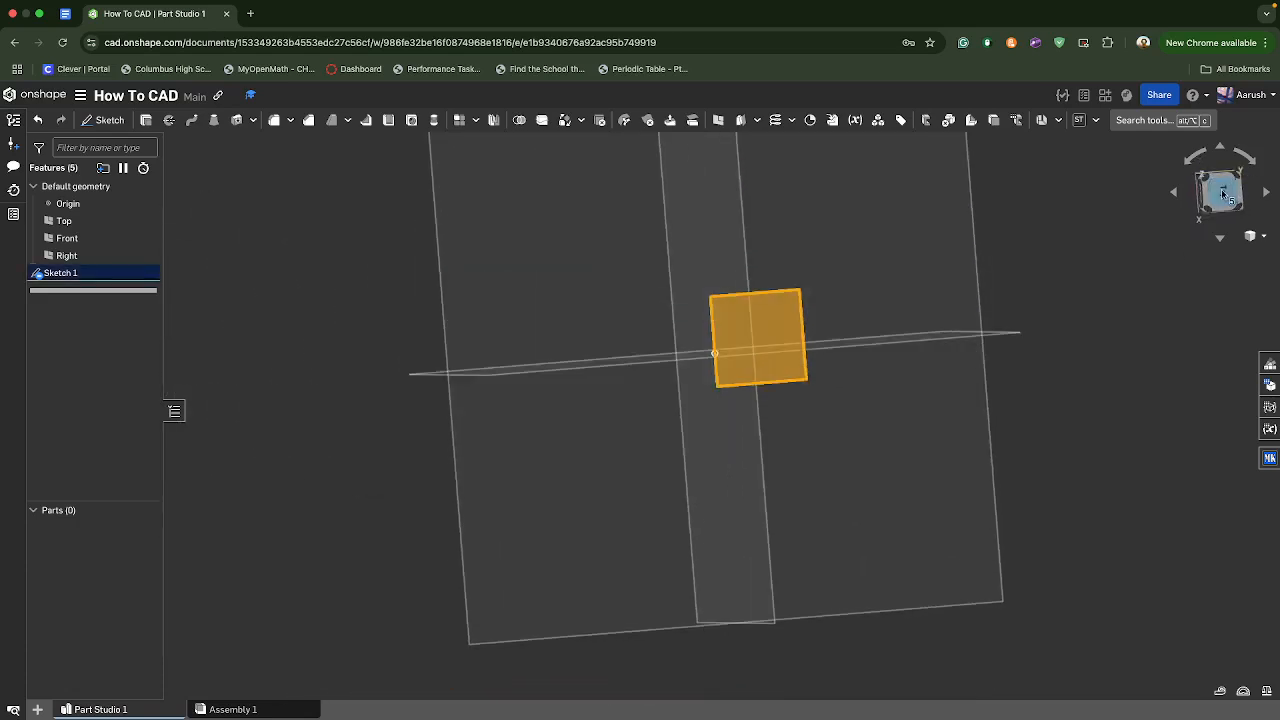
click(1222, 194)
drag(336, 235, 746, 446)
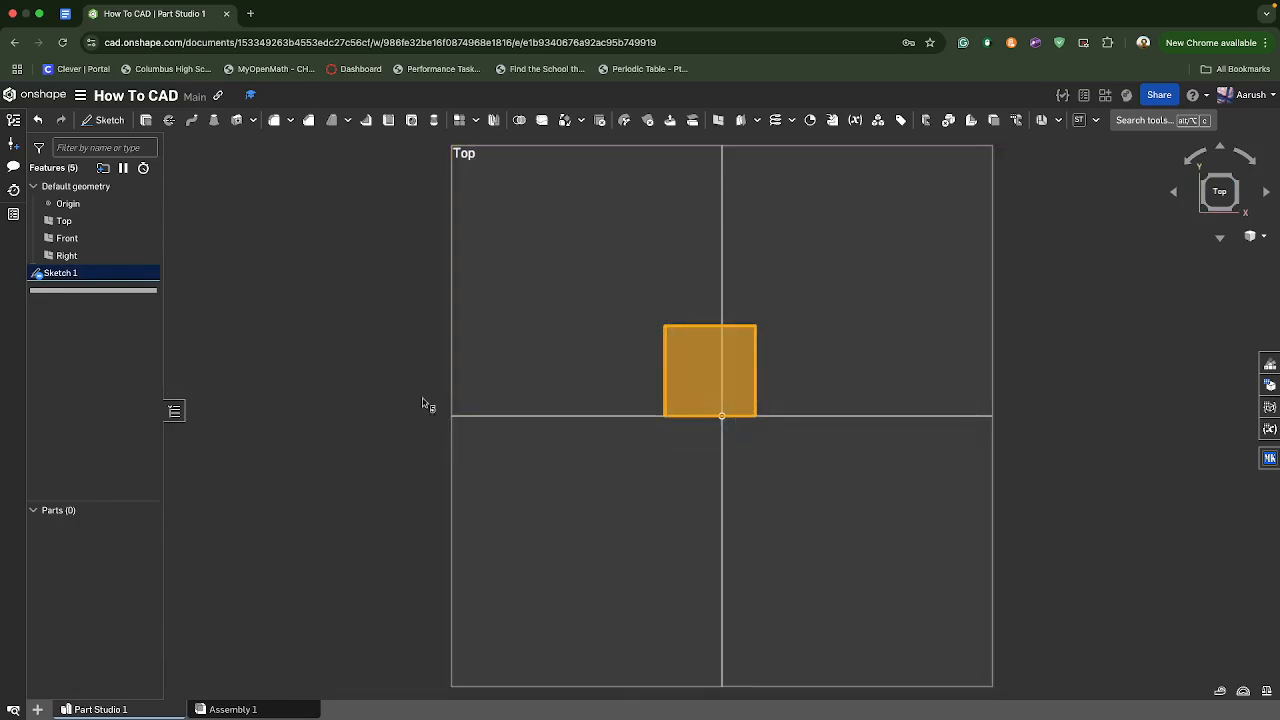
- Clear the selection, restore the straight Top view and select Sketch 1
click(424, 404)
drag(1100, 203, 330, 502)
click(528, 167)
click(384, 240)
mouse_move(478, 282)
right_down()
mouse_move(478, 240)
mouse_move(477, 281)
right_up()
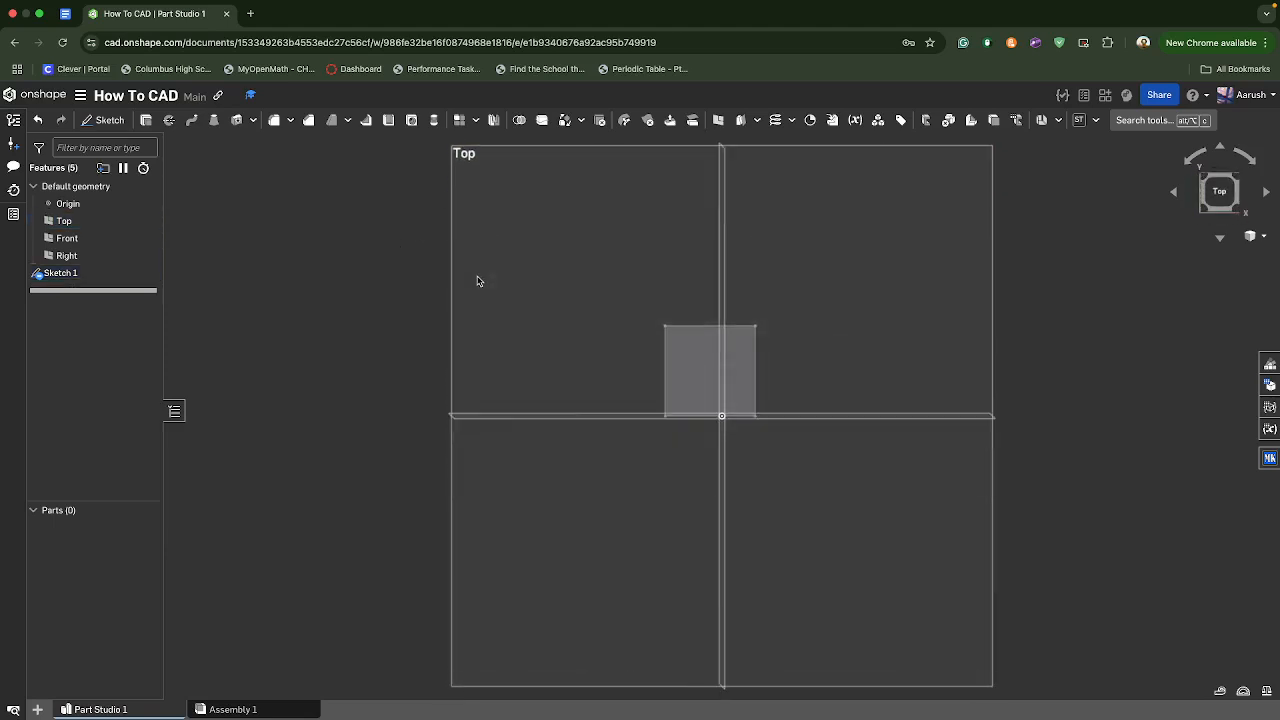
click(1219, 191)
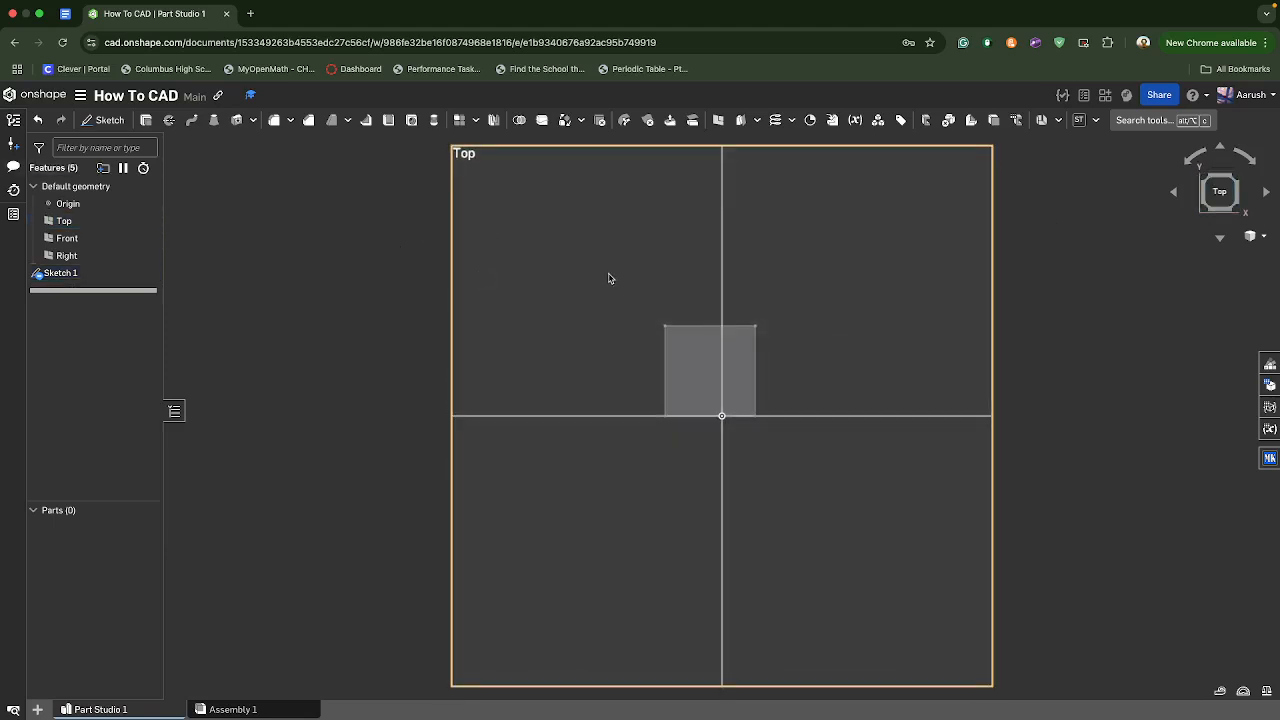
click(60, 273)
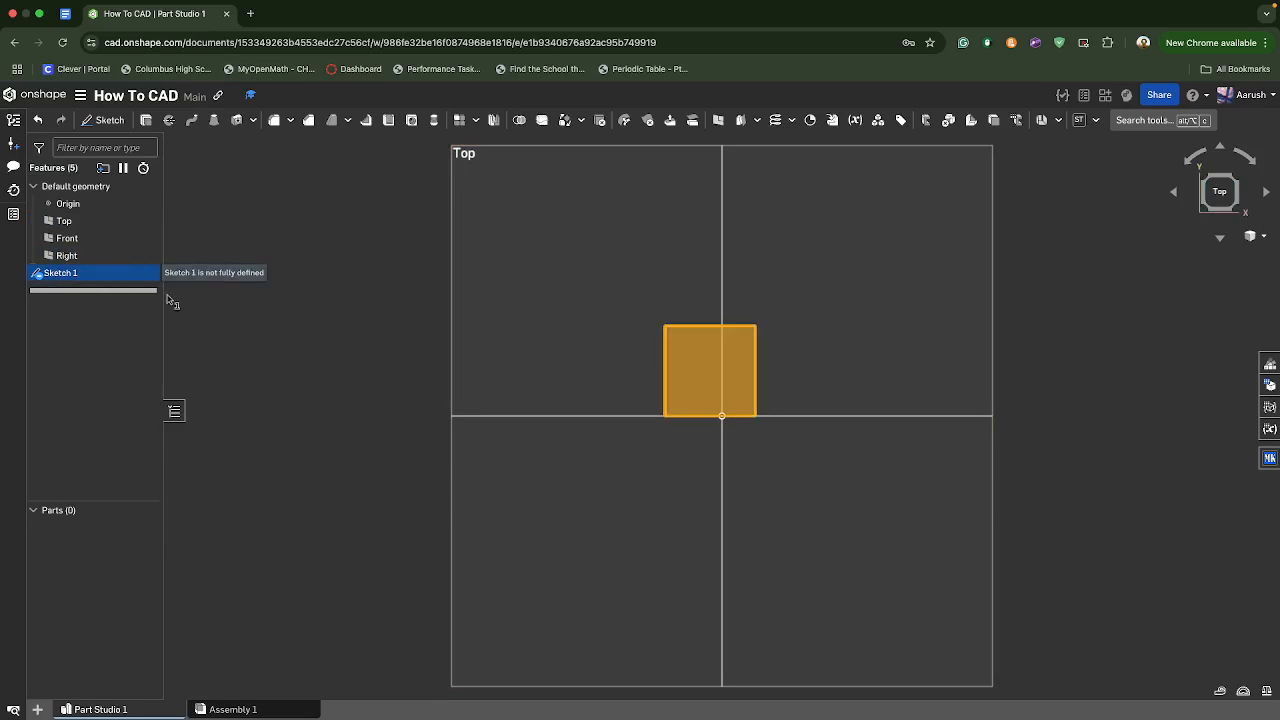